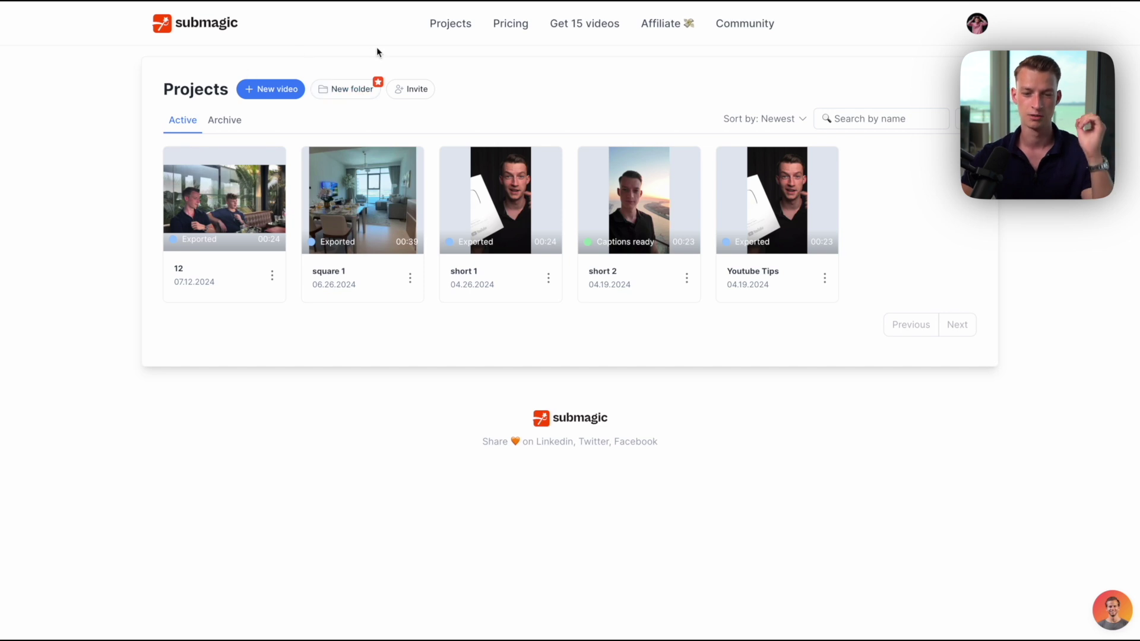
- Create a new video from the chosen clip, titled 'Reel', with English captions, and upload it
{"action": "left_click", "coordinate": [273, 91]}
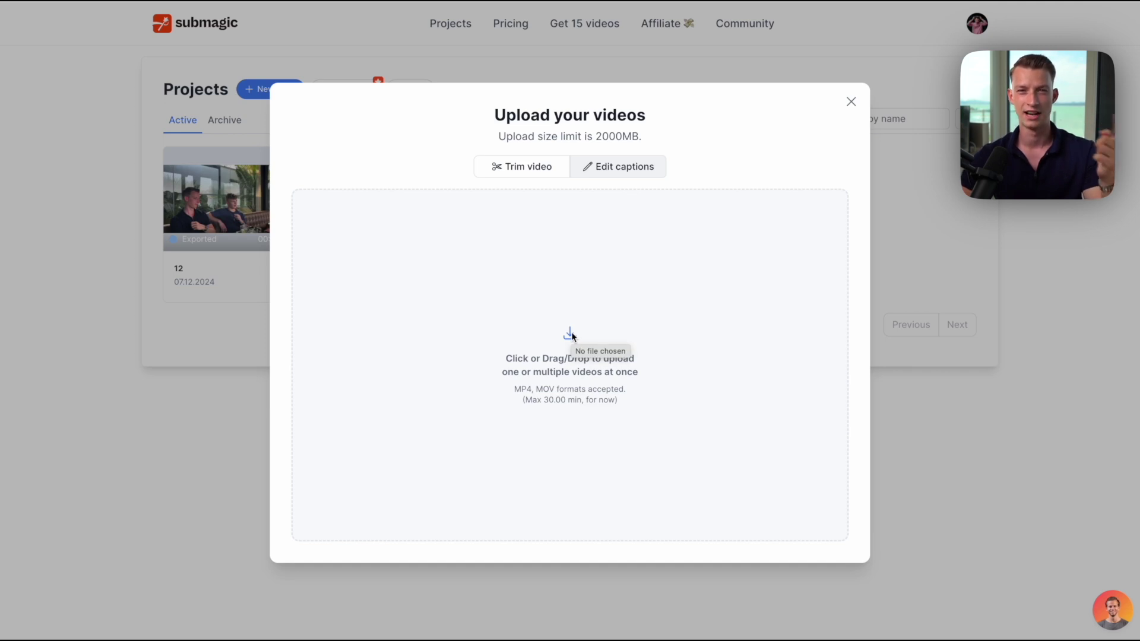
{"action": "left_click", "coordinate": [572, 335]}
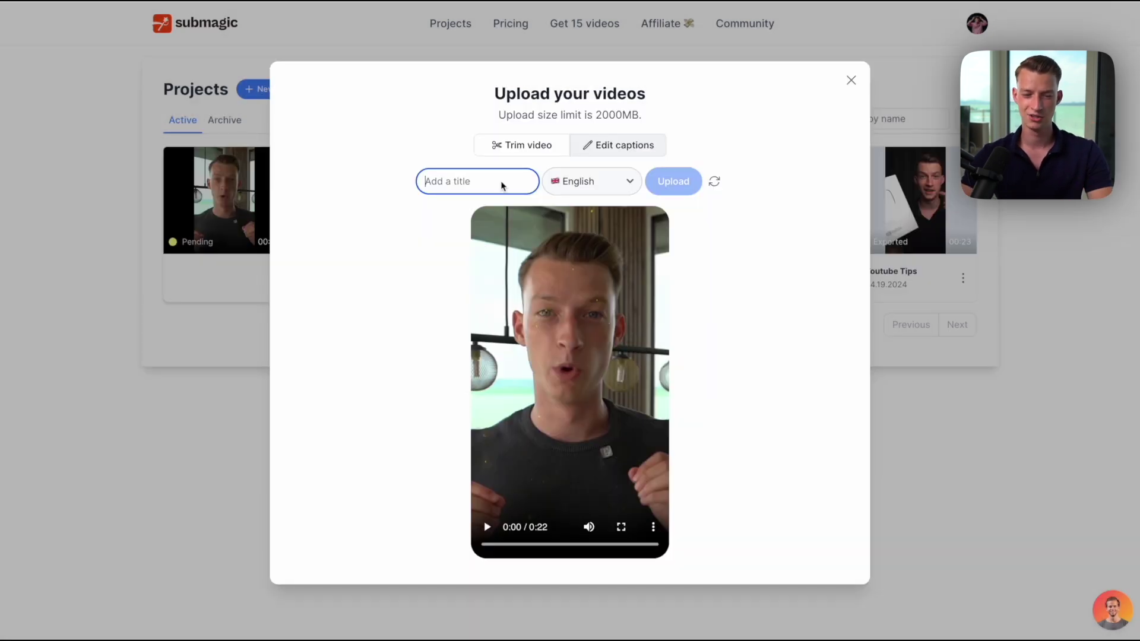
{"action": "type", "text": "Reel"}
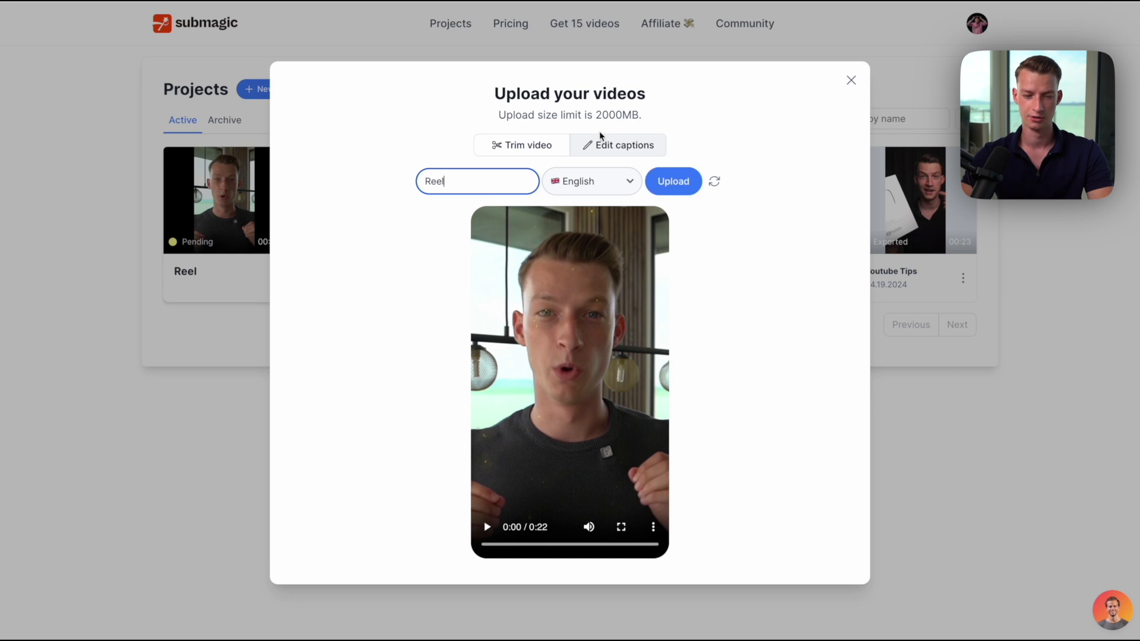
{"action": "left_click", "coordinate": [591, 186]}
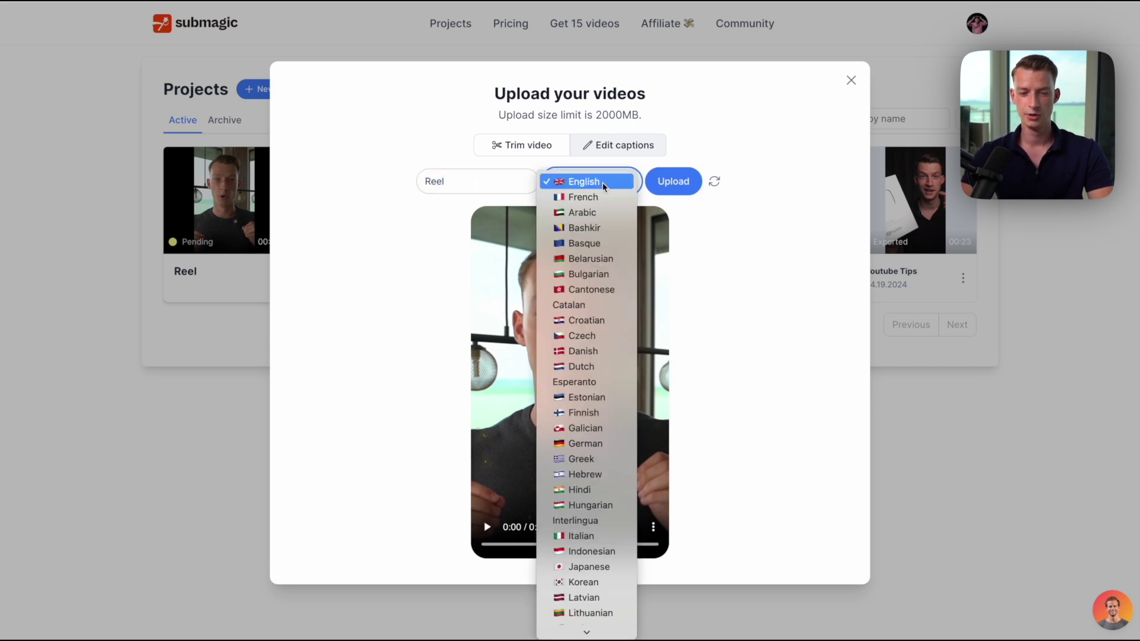
{"action": "left_click", "coordinate": [640, 183]}
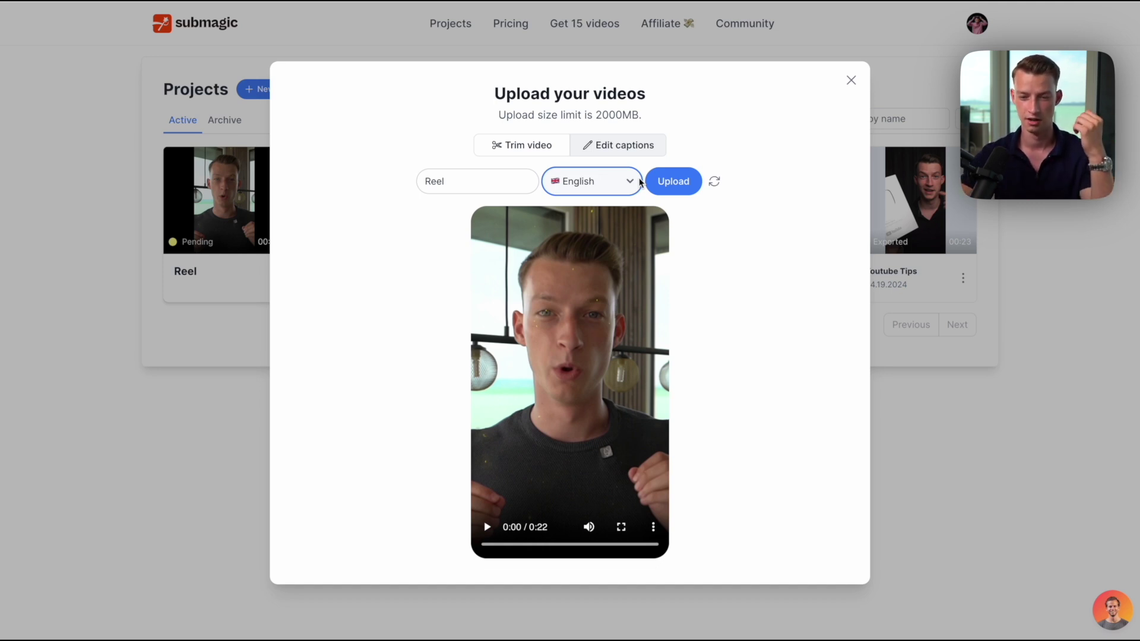
{"action": "left_click", "coordinate": [673, 184]}
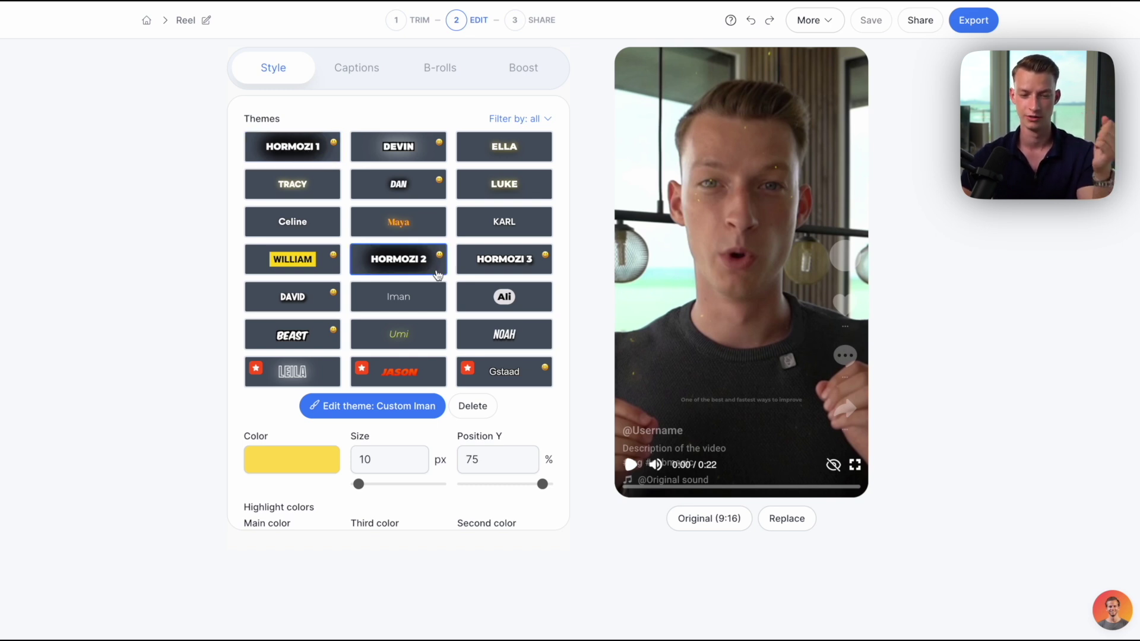
- Apply the HORMOZI 1 caption theme and lower Position Y from 75 to 55%
{"action": "left_click", "coordinate": [313, 152]}
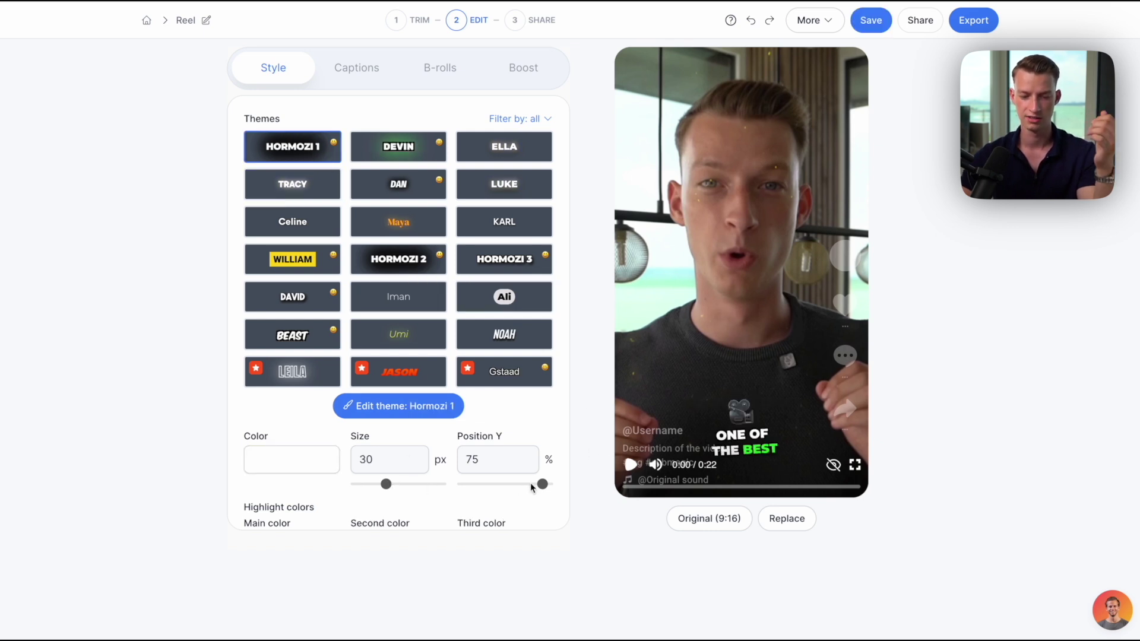
{"action": "scroll", "coordinate": [497, 392], "scroll_direction": "down", "scroll_amount": 1}
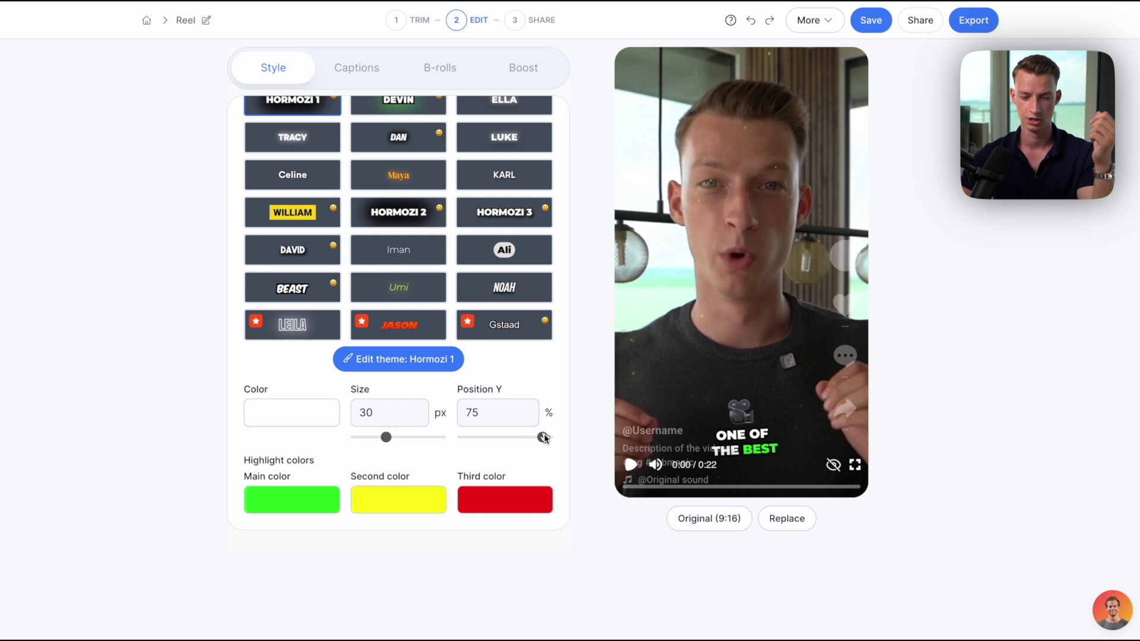
{"action": "mouse_move", "coordinate": [541, 439]}
{"action": "left_mouse_down"}
{"action": "mouse_move", "coordinate": [509, 438]}
{"action": "mouse_move", "coordinate": [521, 439]}
{"action": "left_mouse_up"}
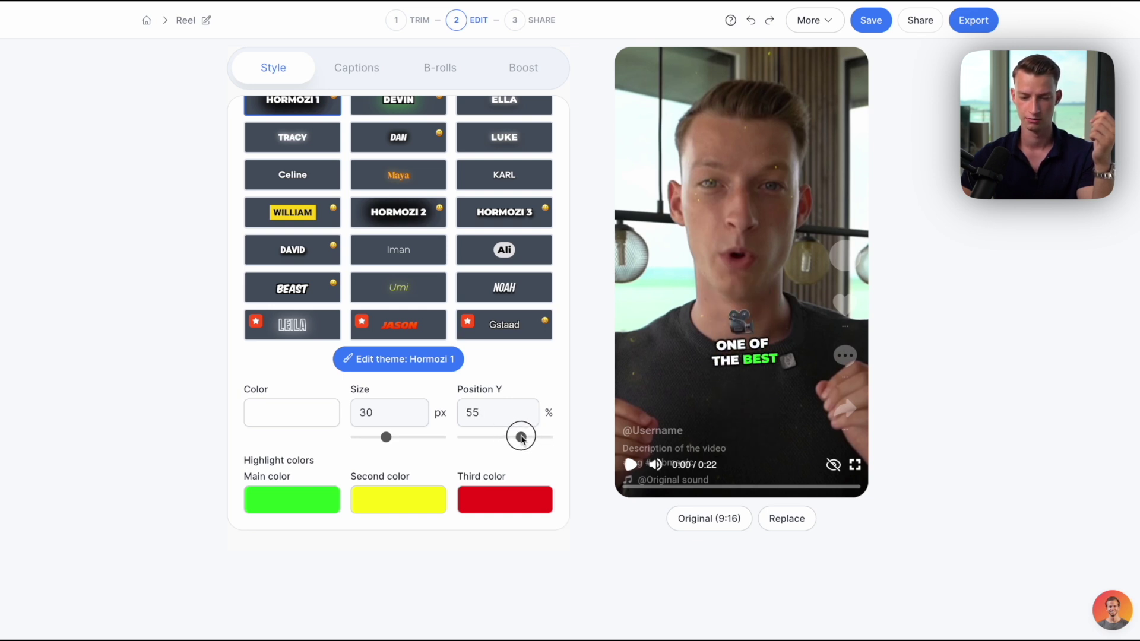
{"action": "left_click_drag", "start_coordinate": [638, 492], "coordinate": [759, 485]}
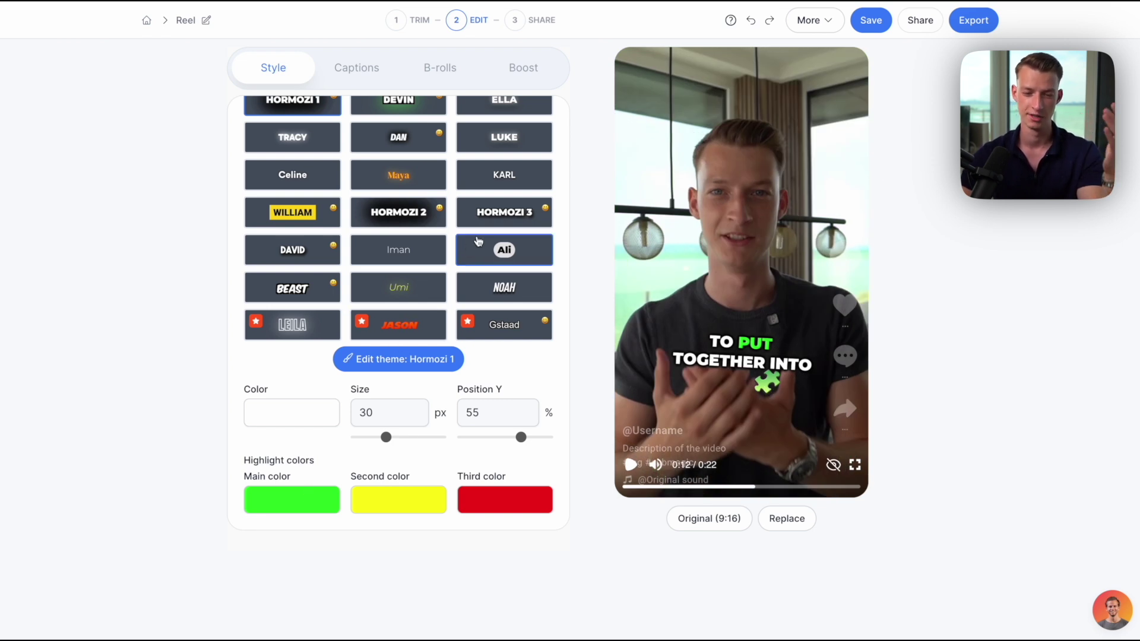
{"action": "scroll", "coordinate": [484, 238], "scroll_direction": "up", "scroll_amount": 2}
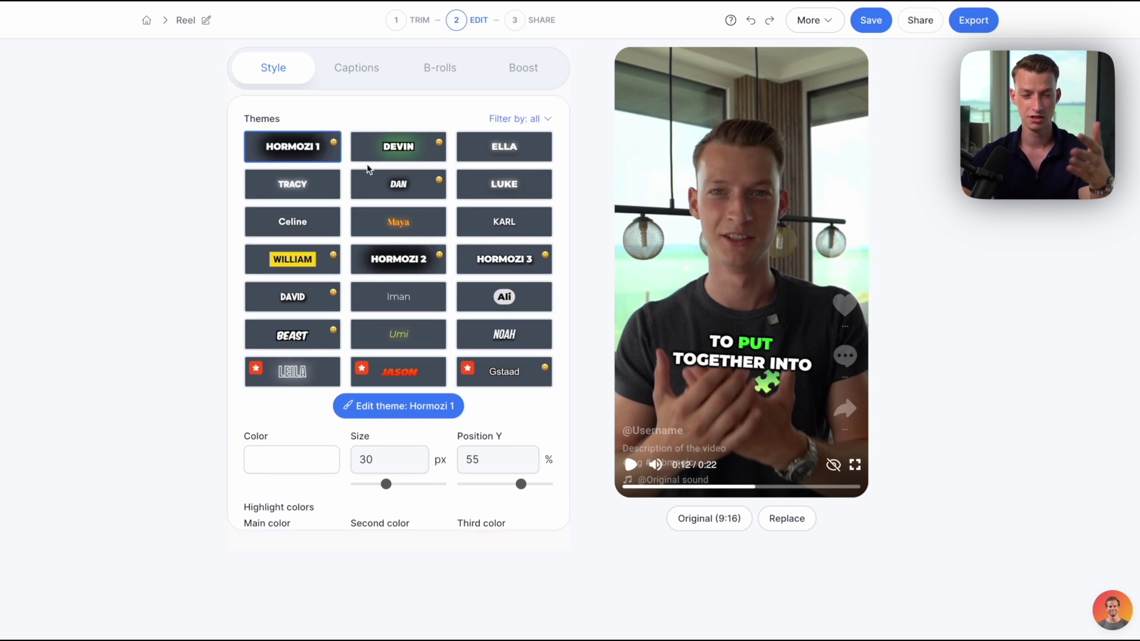
- Try the Ali caption theme, then switch to the Iman theme
{"action": "left_click", "coordinate": [510, 300]}
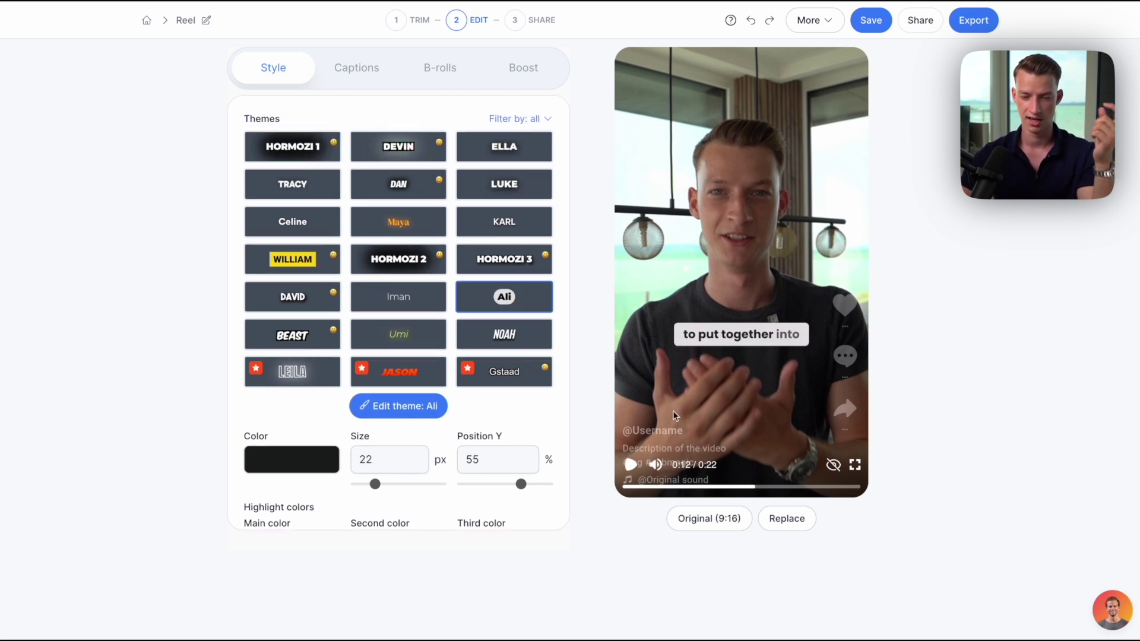
{"action": "left_click_drag", "start_coordinate": [706, 492], "coordinate": [766, 480]}
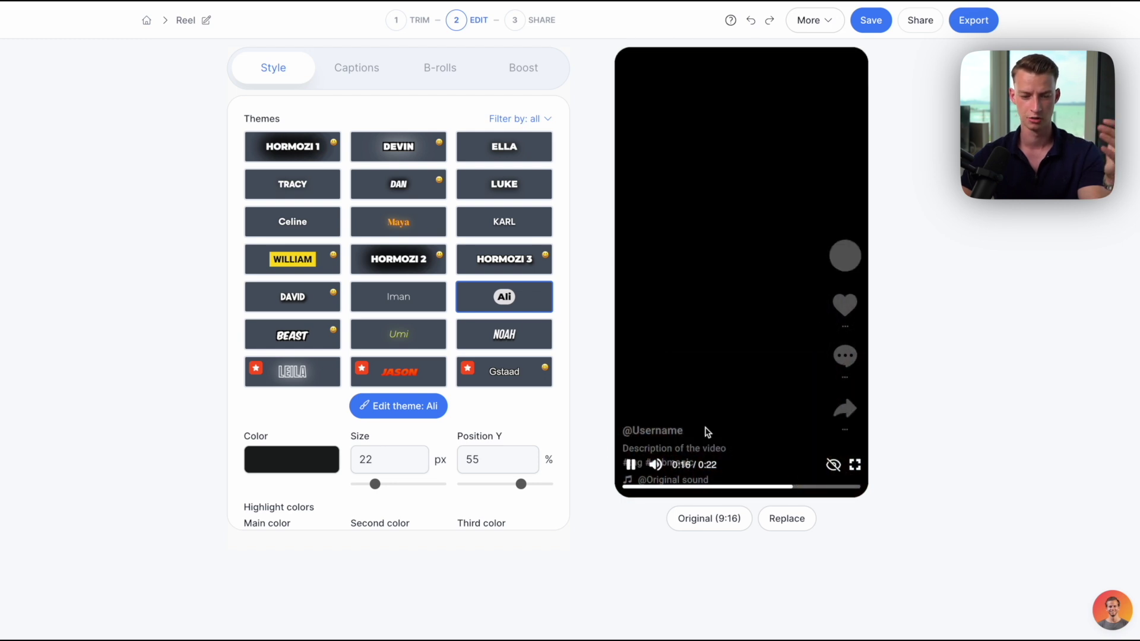
{"action": "left_click", "coordinate": [419, 289]}
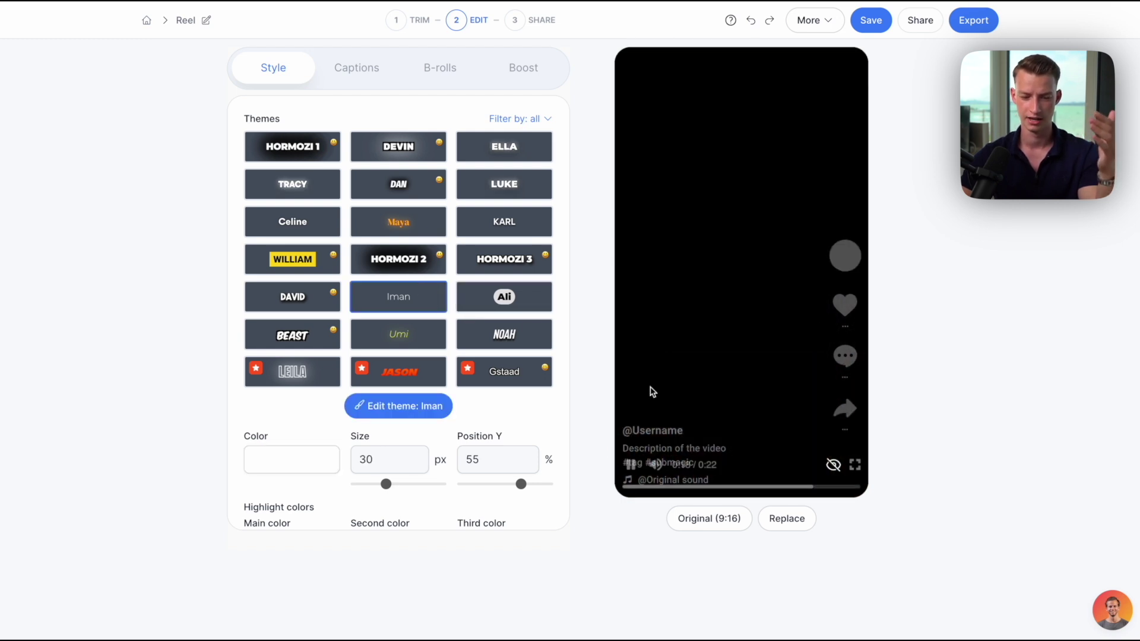
{"action": "left_click_drag", "start_coordinate": [670, 488], "coordinate": [720, 481]}
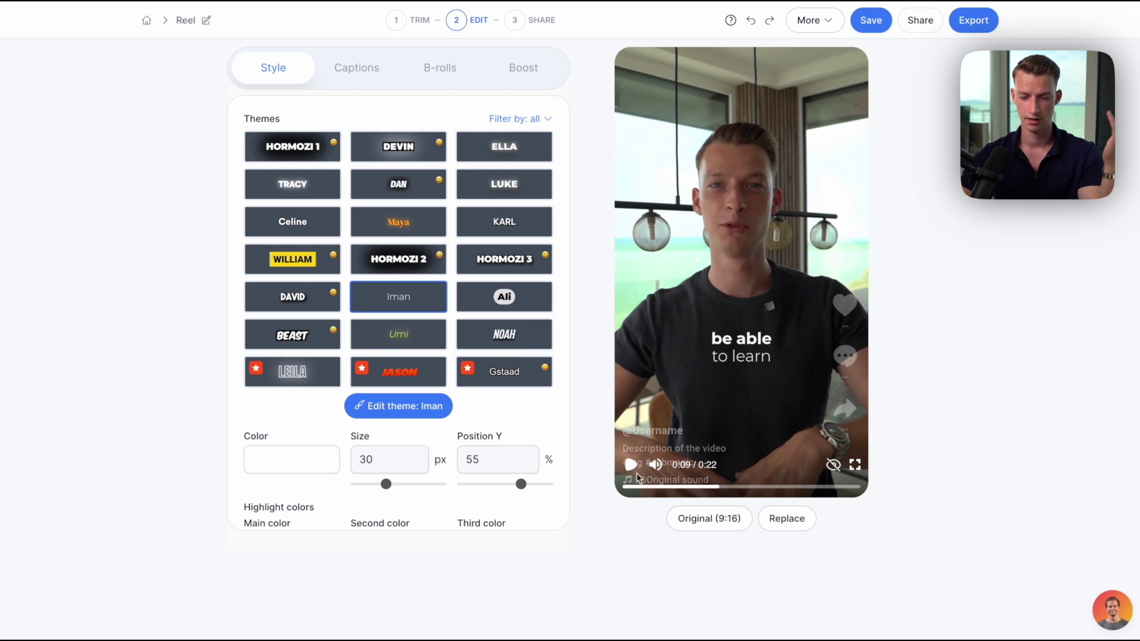
- Play the preview from the beginning to check the Iman captions
{"action": "left_click_drag", "start_coordinate": [638, 479], "coordinate": [616, 483]}
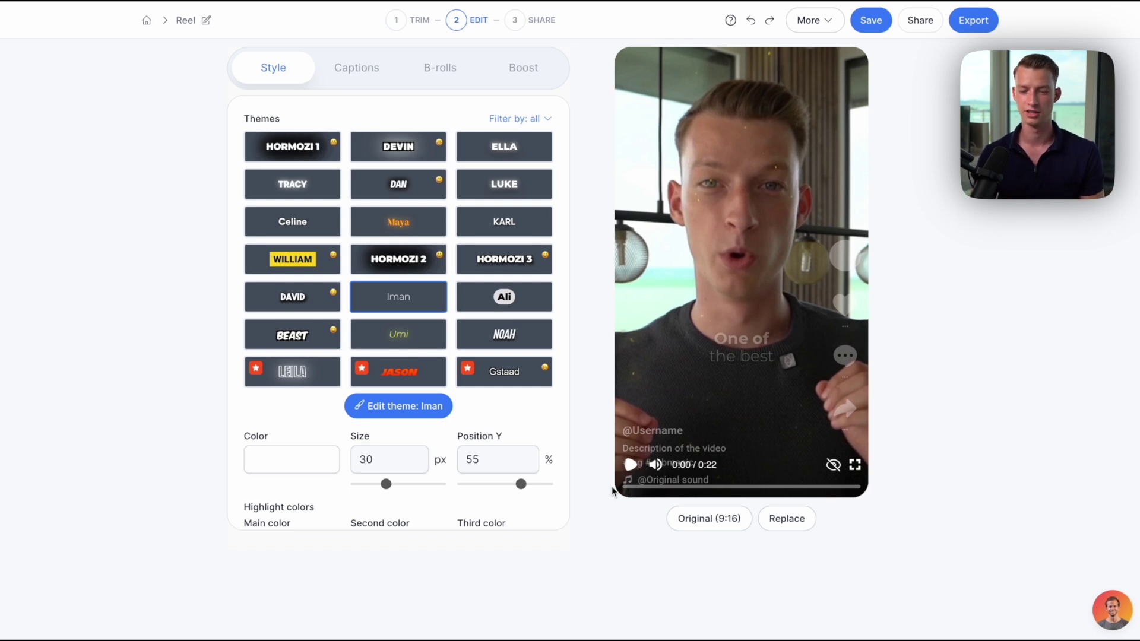
{"action": "mouse_move", "coordinate": [656, 465]}
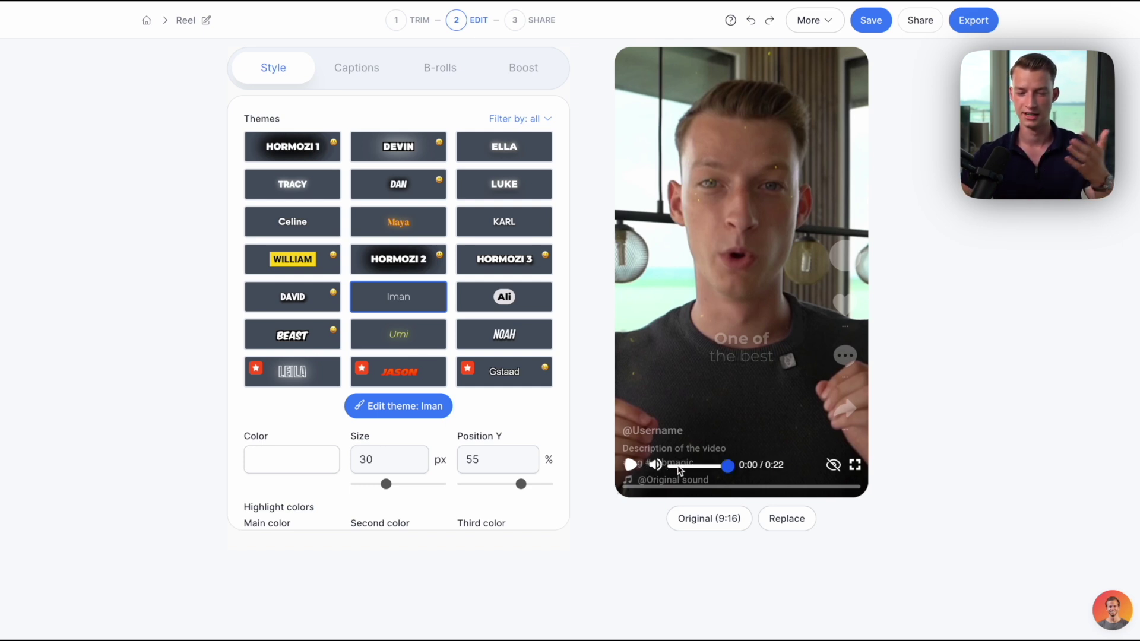
{"action": "left_click", "coordinate": [630, 465]}
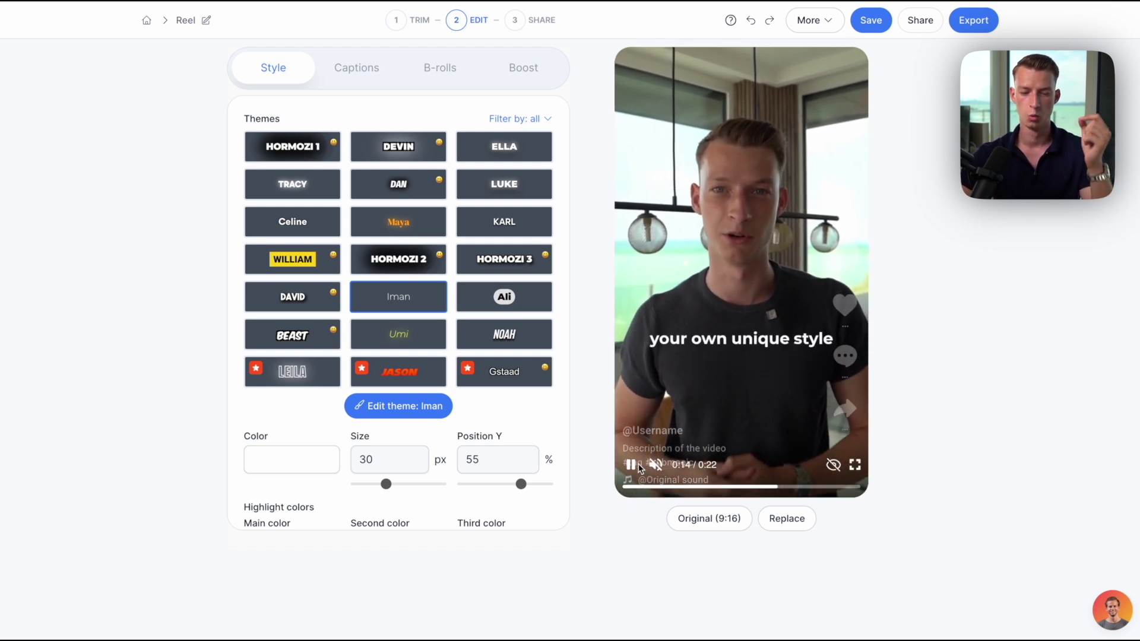
{"action": "left_click", "coordinate": [630, 465]}
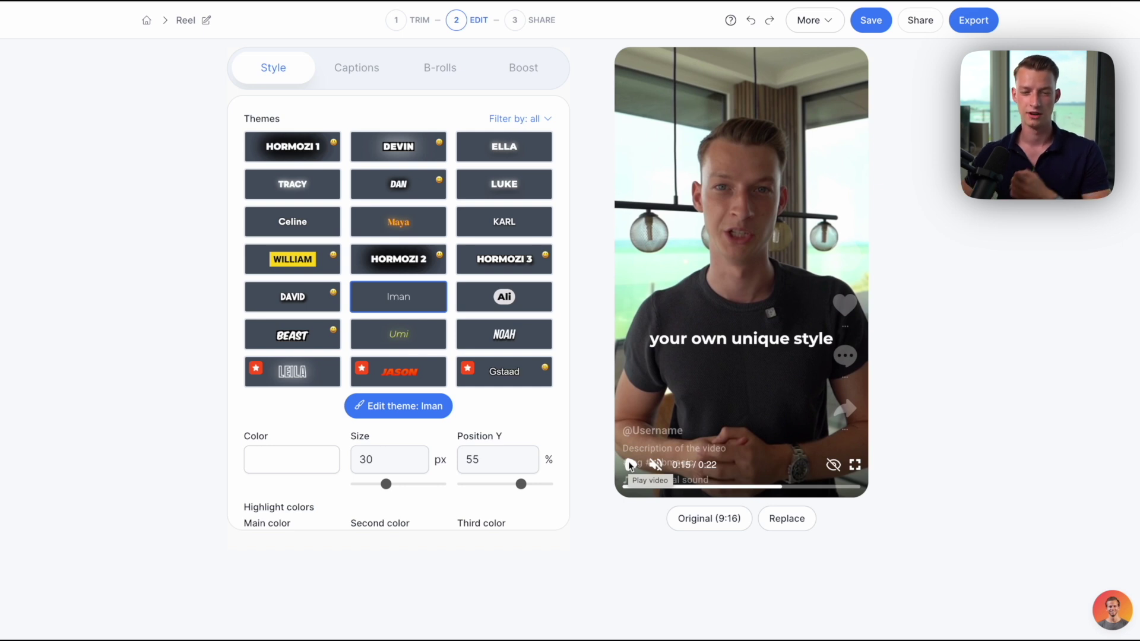
{"action": "scroll", "coordinate": [419, 289], "scroll_direction": "down", "scroll_amount": 1}
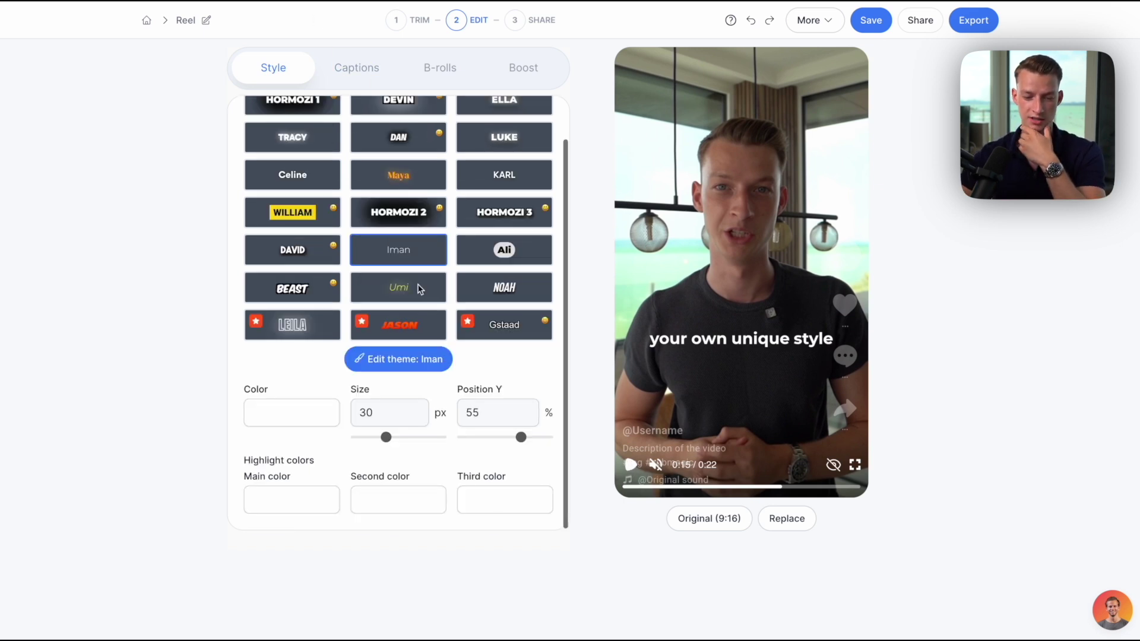
{"action": "scroll", "coordinate": [419, 288], "scroll_direction": "up", "scroll_amount": 1}
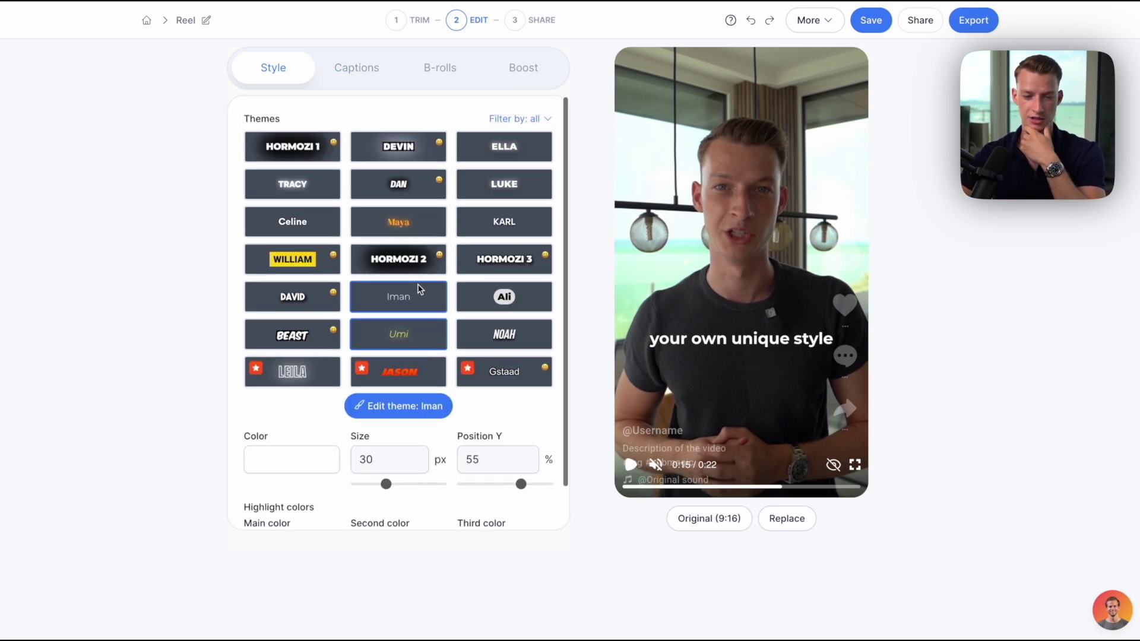
- Review the AI caption list, inspect the word 'best' without changes, then show the B-roll segments
{"action": "left_click", "coordinate": [362, 67]}
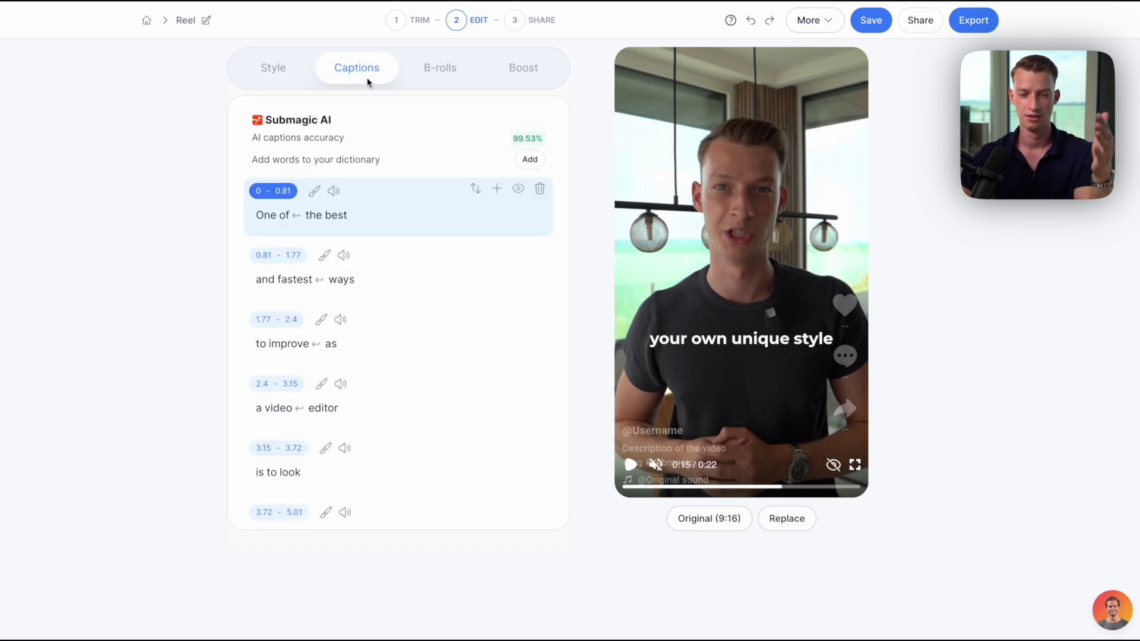
{"action": "mouse_move", "coordinate": [668, 487]}
{"action": "left_mouse_down"}
{"action": "mouse_move", "coordinate": [641, 484]}
{"action": "mouse_move", "coordinate": [662, 486]}
{"action": "left_mouse_up"}
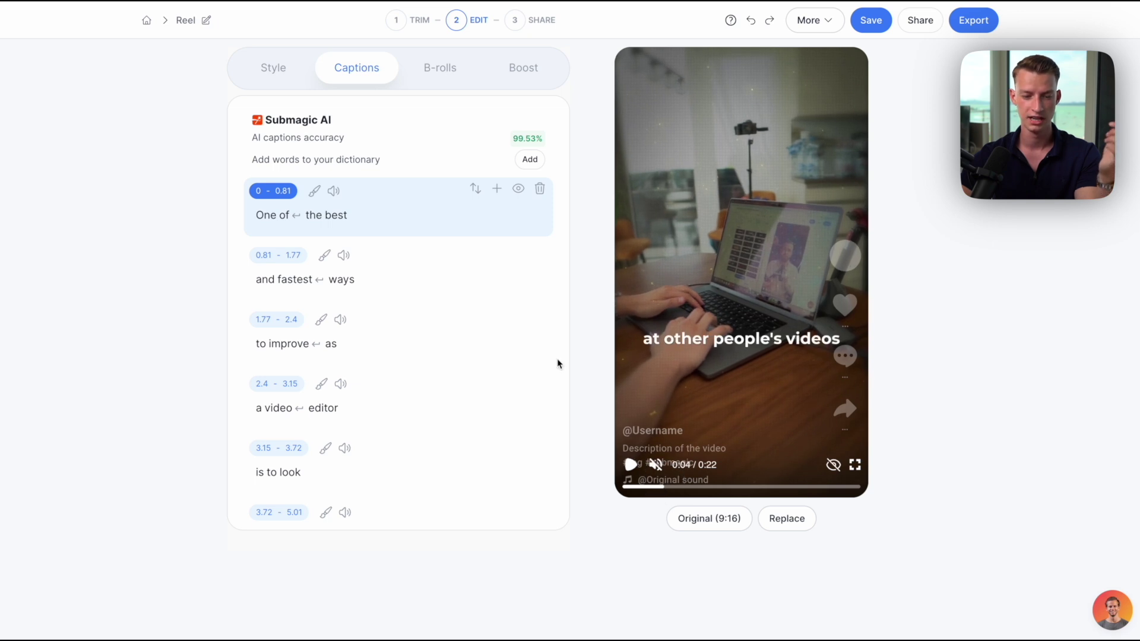
{"action": "left_click", "coordinate": [335, 215]}
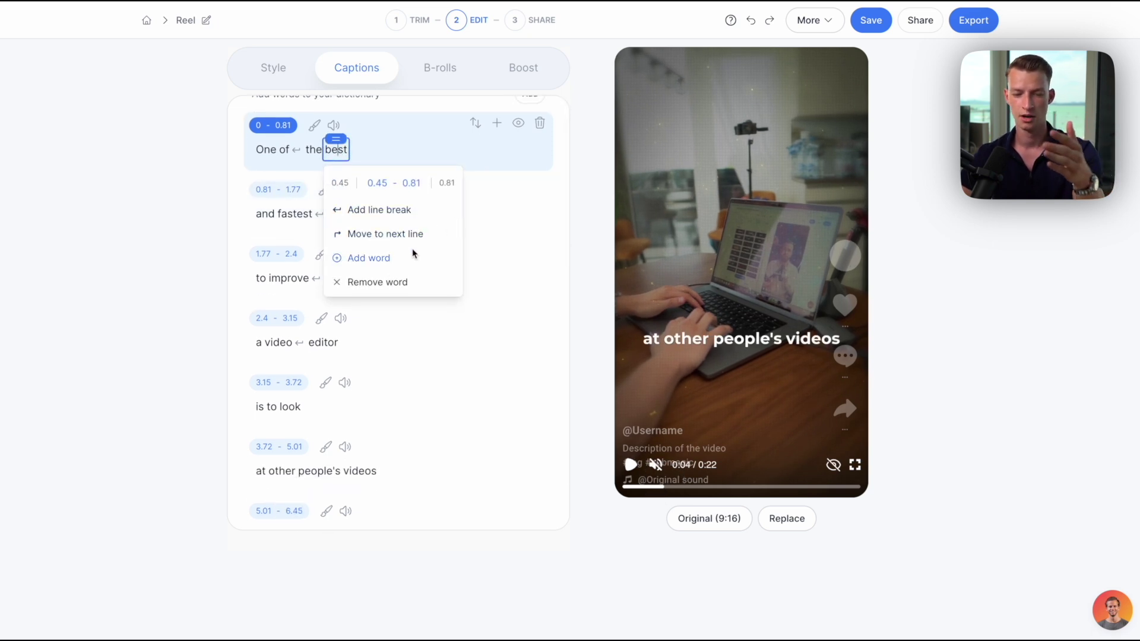
{"action": "left_click", "coordinate": [510, 167]}
{"action": "scroll", "coordinate": [502, 192], "scroll_direction": "up", "scroll_amount": 1}
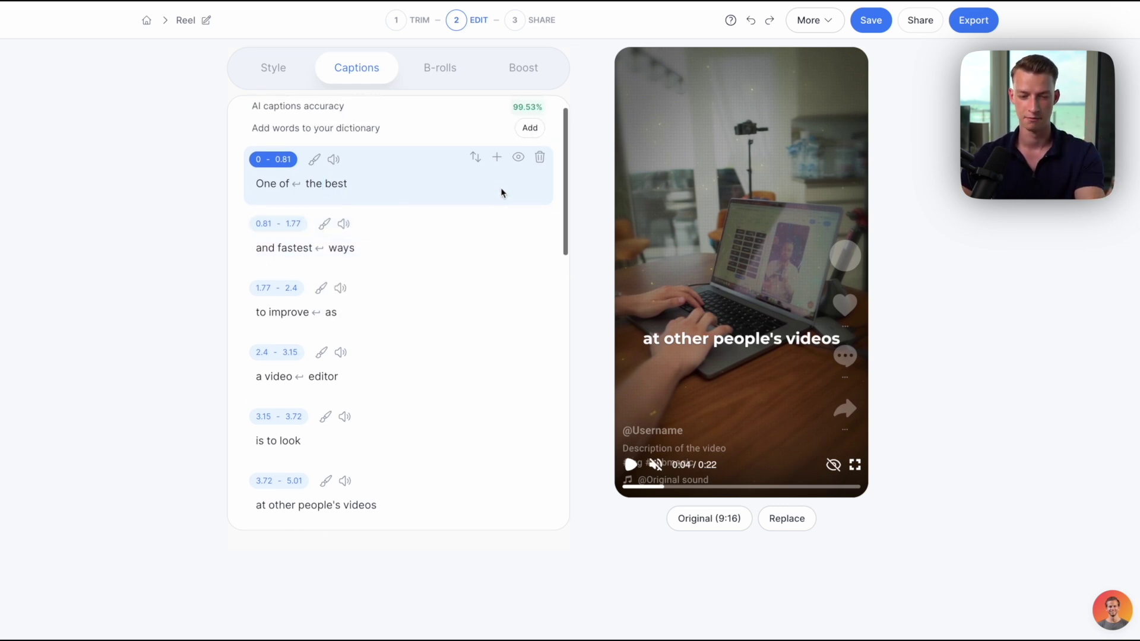
{"action": "scroll", "coordinate": [501, 192], "scroll_direction": "down", "scroll_amount": 8}
{"action": "scroll", "coordinate": [427, 142], "scroll_direction": "up", "scroll_amount": 5}
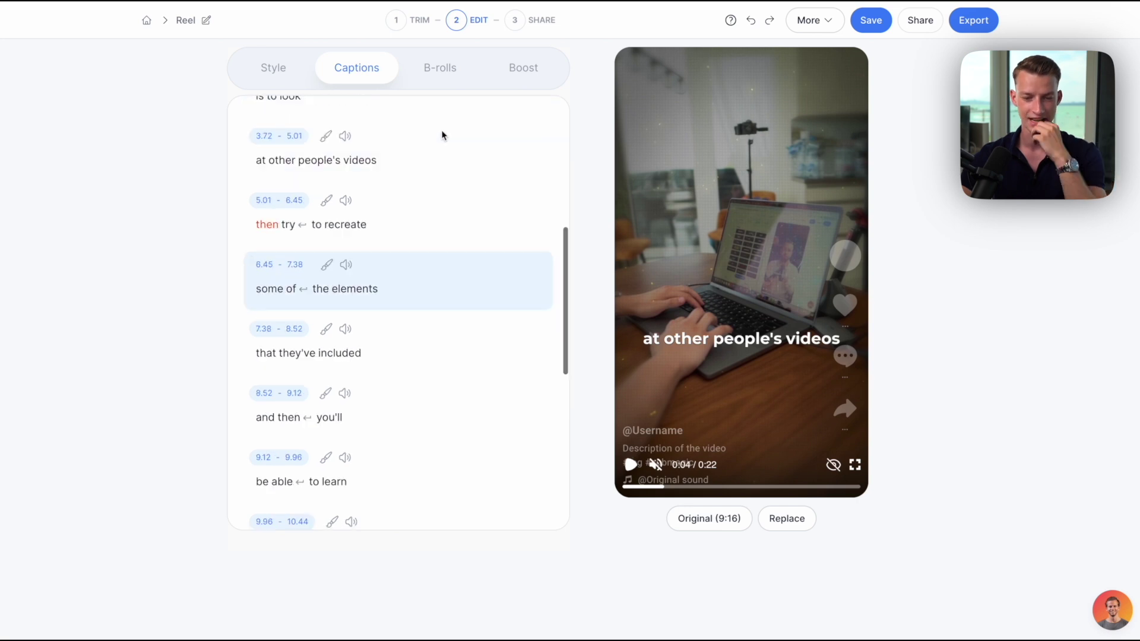
{"action": "left_click", "coordinate": [454, 68]}
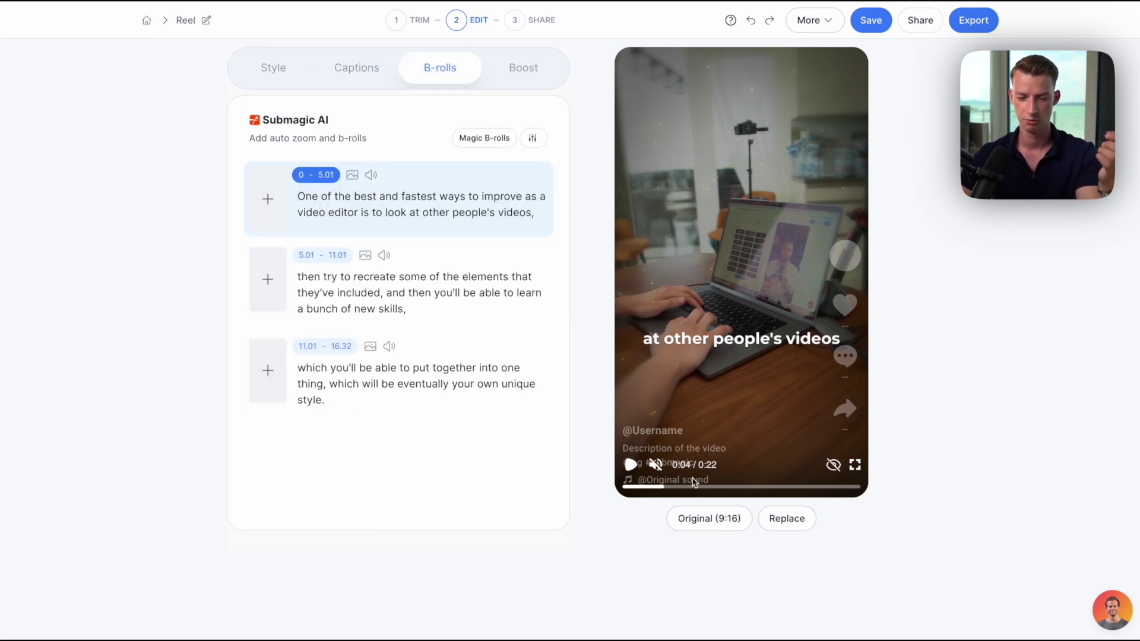
- Enable AI Description & hashtags in Boost and review the generated 'Learn to edit videos like a pro!' text
{"action": "left_click_drag", "start_coordinate": [696, 487], "coordinate": [752, 491]}
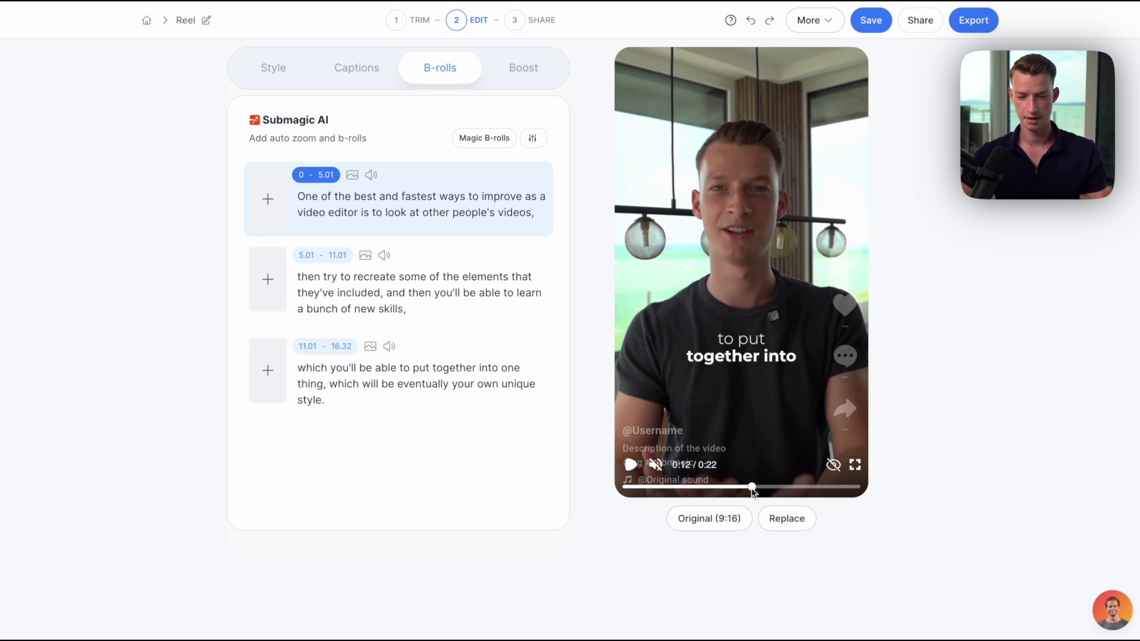
{"action": "left_click", "coordinate": [532, 68]}
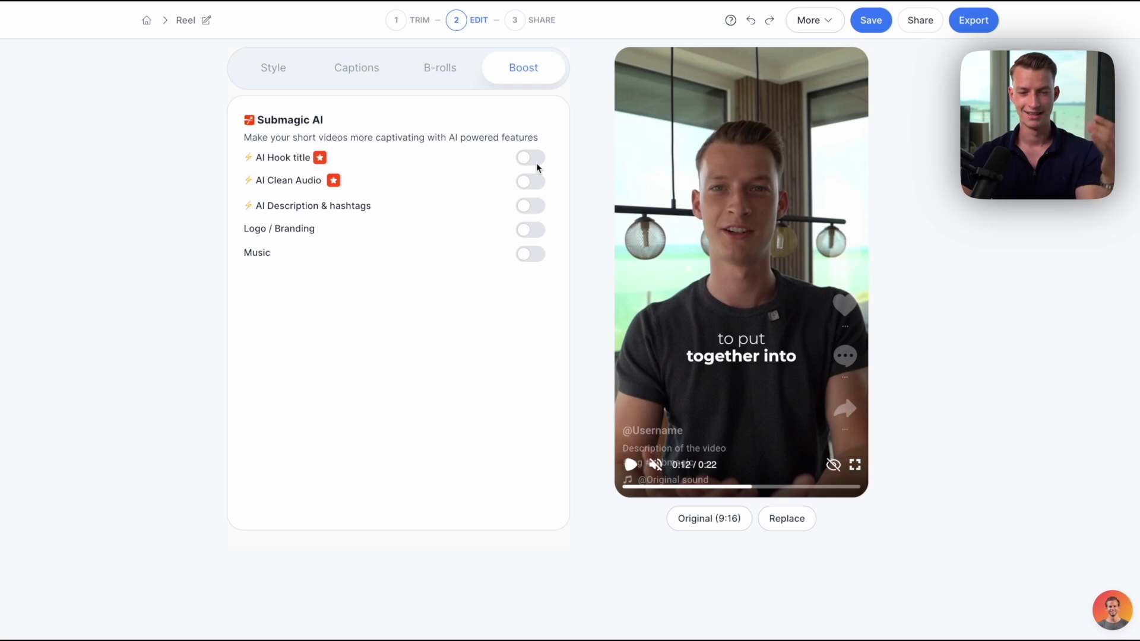
{"action": "left_click", "coordinate": [535, 211]}
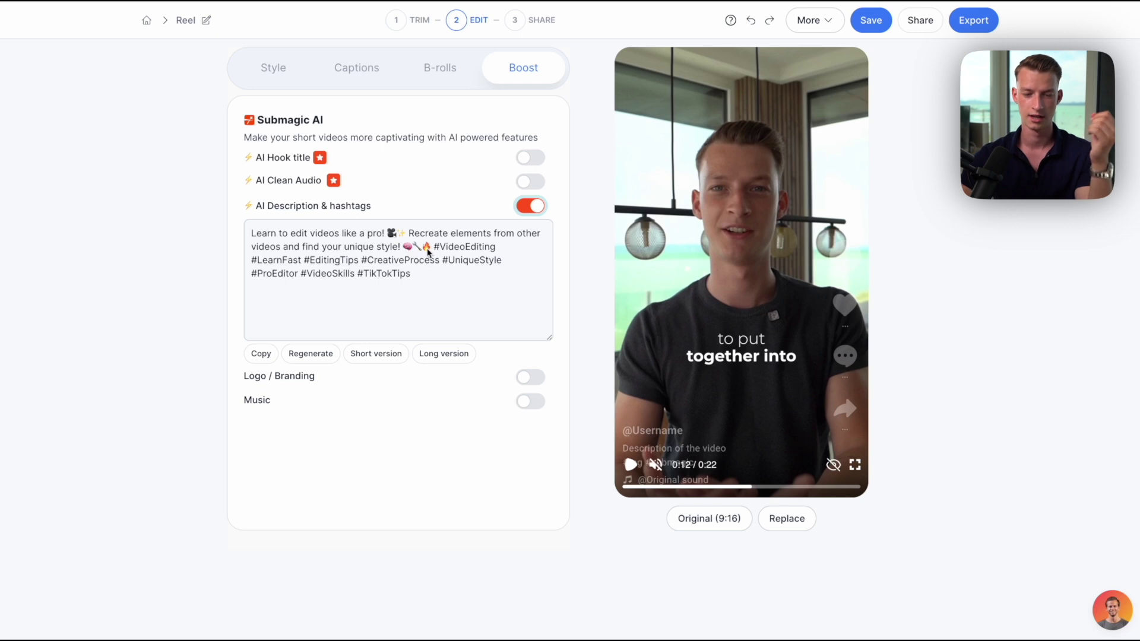
{"action": "mouse_move", "coordinate": [428, 252]}
{"action": "left_mouse_down"}
{"action": "mouse_move", "coordinate": [252, 231]}
{"action": "mouse_move", "coordinate": [422, 229]}
{"action": "mouse_move", "coordinate": [491, 277]}
{"action": "mouse_move", "coordinate": [519, 280]}
{"action": "mouse_move", "coordinate": [434, 250]}
{"action": "left_mouse_up"}
{"action": "double_click", "coordinate": [250, 235]}
{"action": "left_click", "coordinate": [424, 232]}
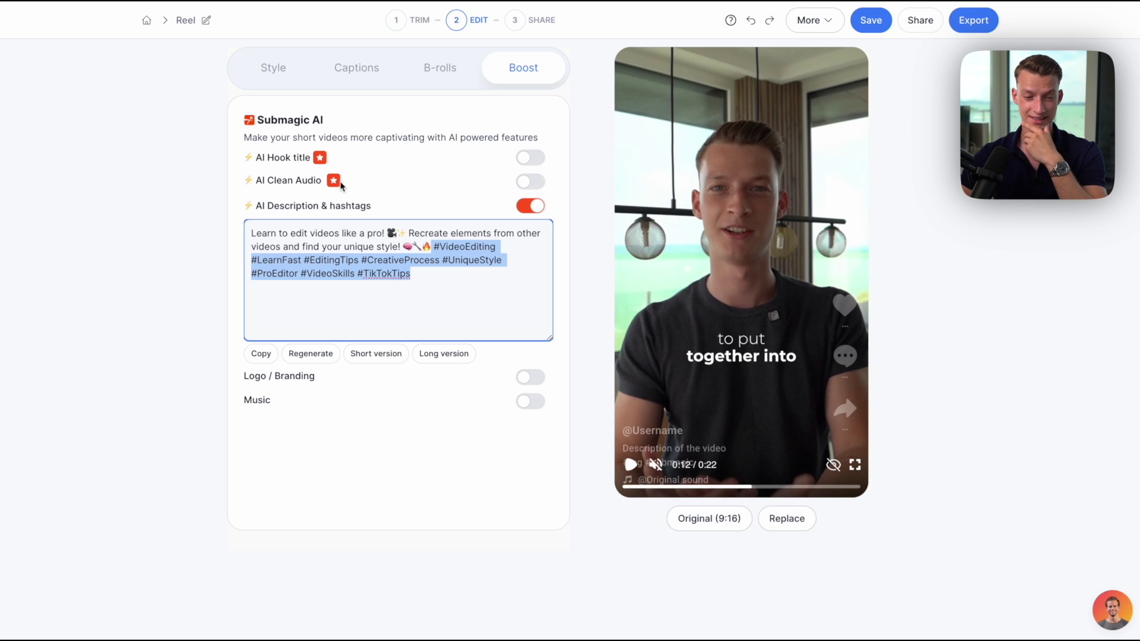
{"action": "mouse_move", "coordinate": [334, 185]}
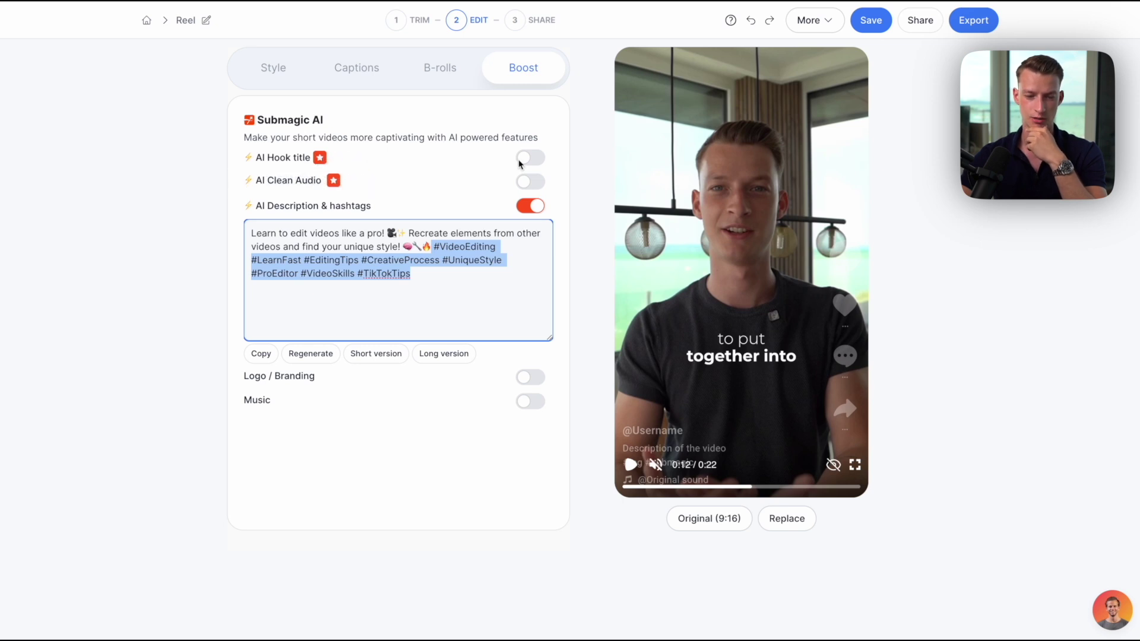
{"action": "left_click", "coordinate": [627, 487]}
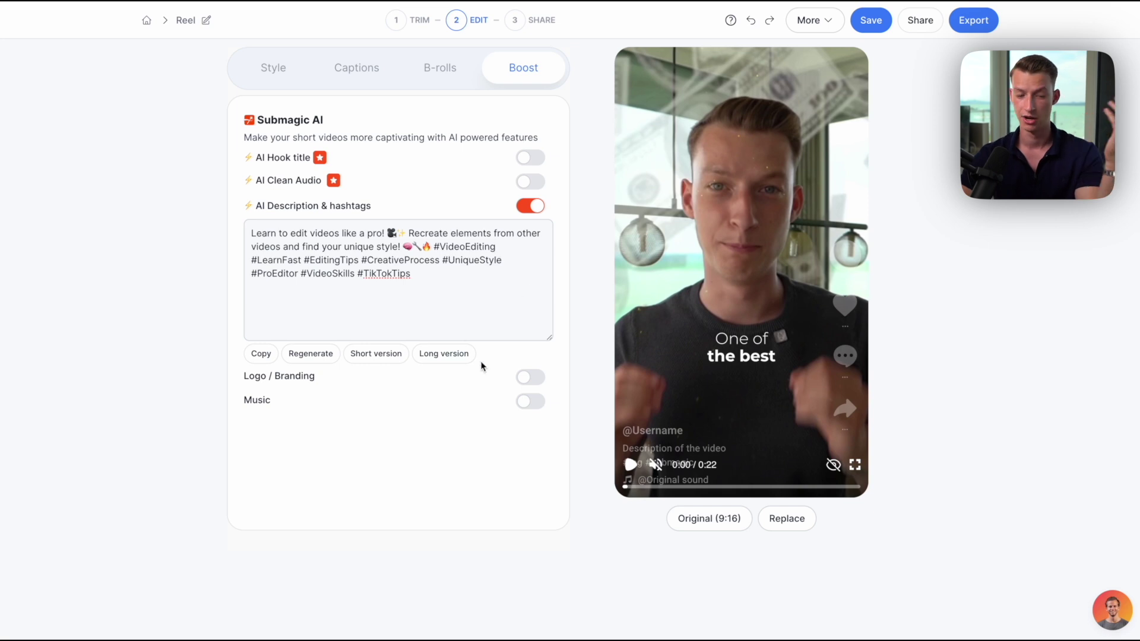
{"action": "left_click", "coordinate": [526, 378]}
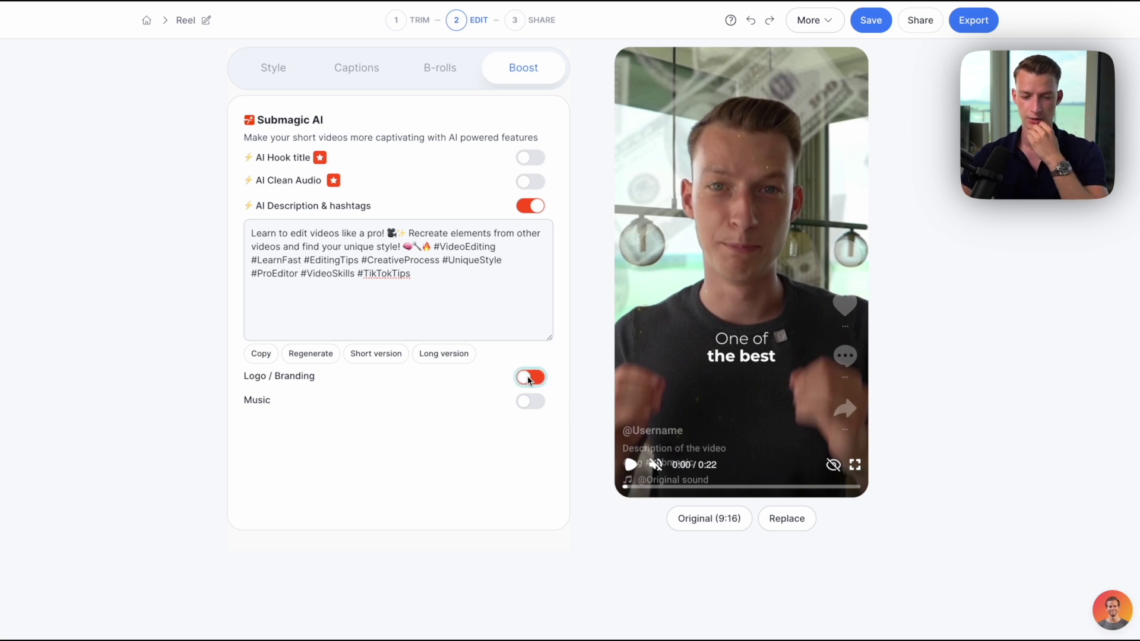
{"action": "left_click", "coordinate": [531, 379]}
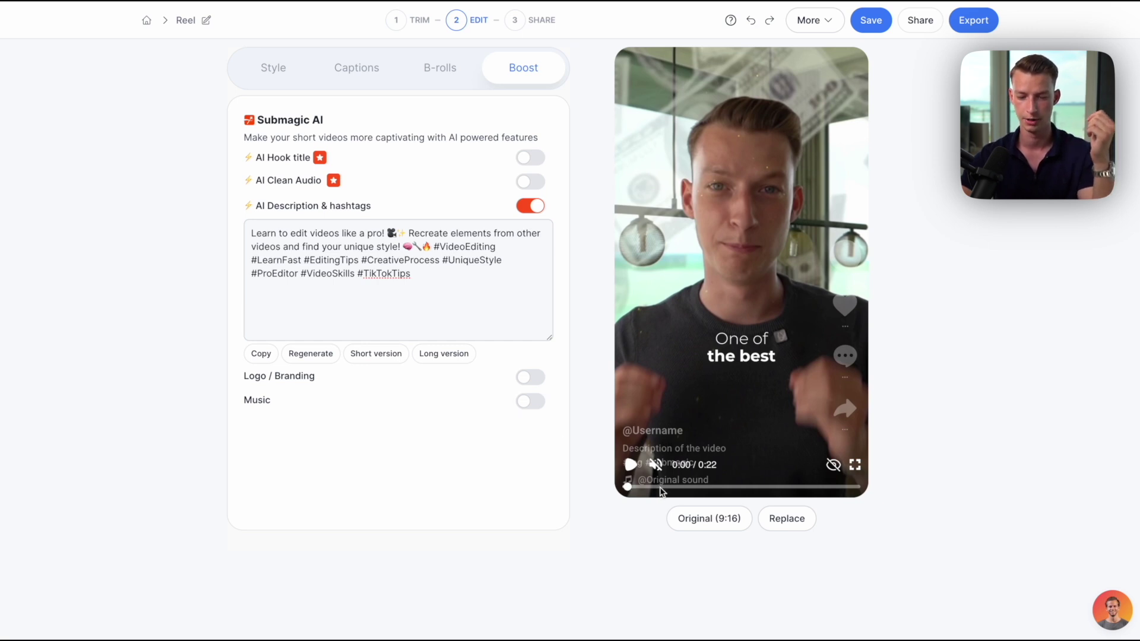
{"action": "left_click", "coordinate": [639, 487]}
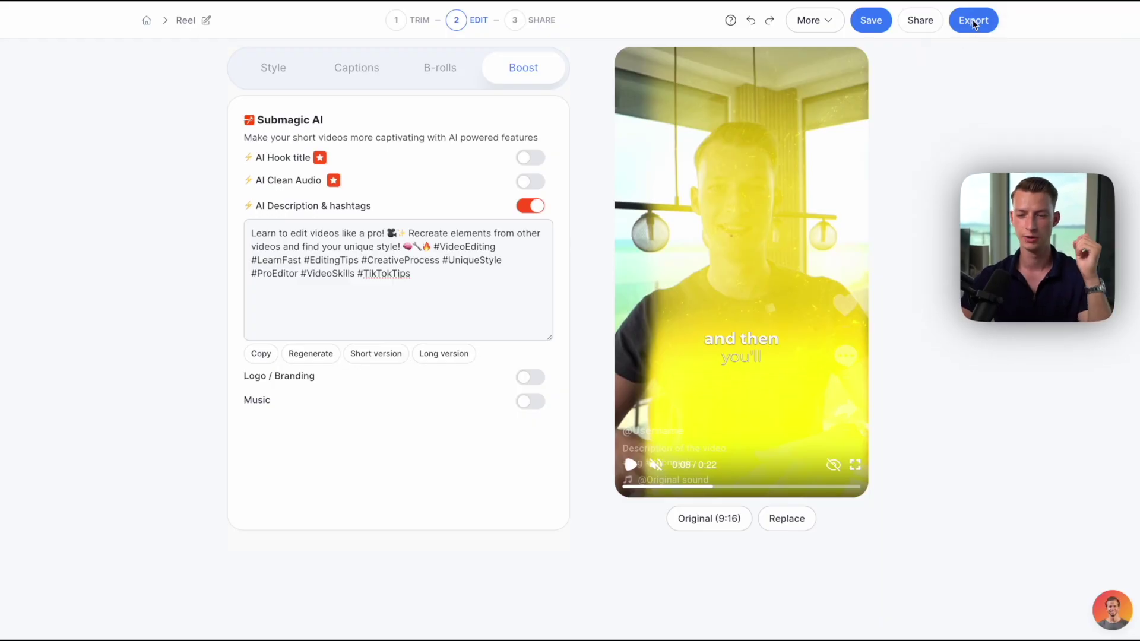
- Export the Reel at Standard (1080p) quality and 29.97 FPS
{"action": "left_click", "coordinate": [974, 23]}
{"action": "left_click", "coordinate": [1028, 84]}
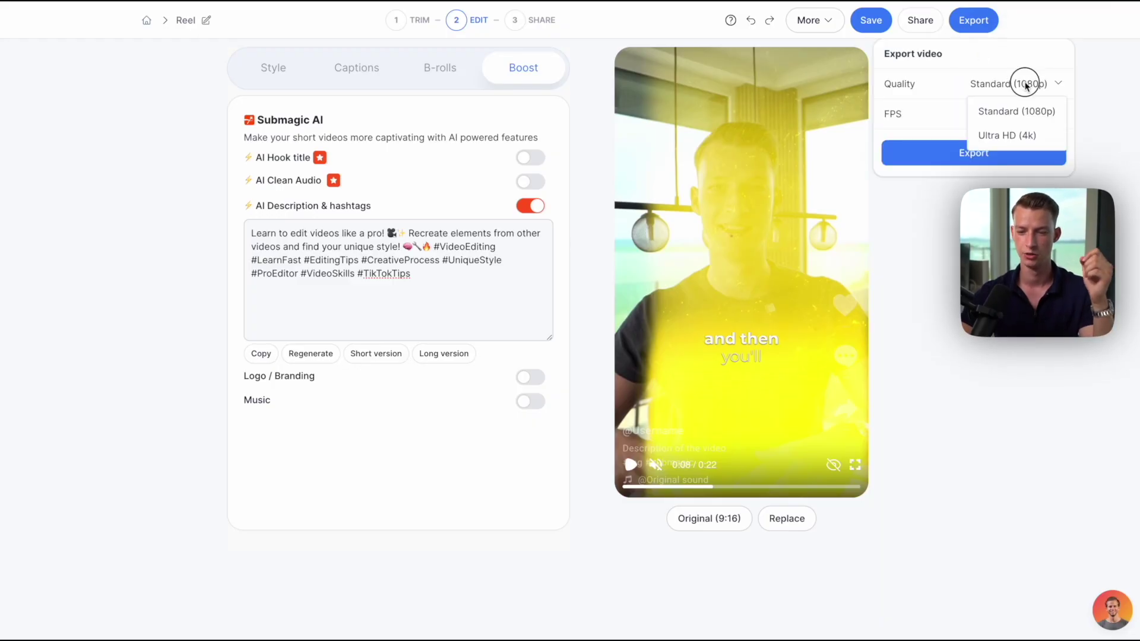
{"action": "double_click", "coordinate": [1026, 85]}
{"action": "left_click", "coordinate": [1027, 85]}
{"action": "left_click", "coordinate": [1029, 84]}
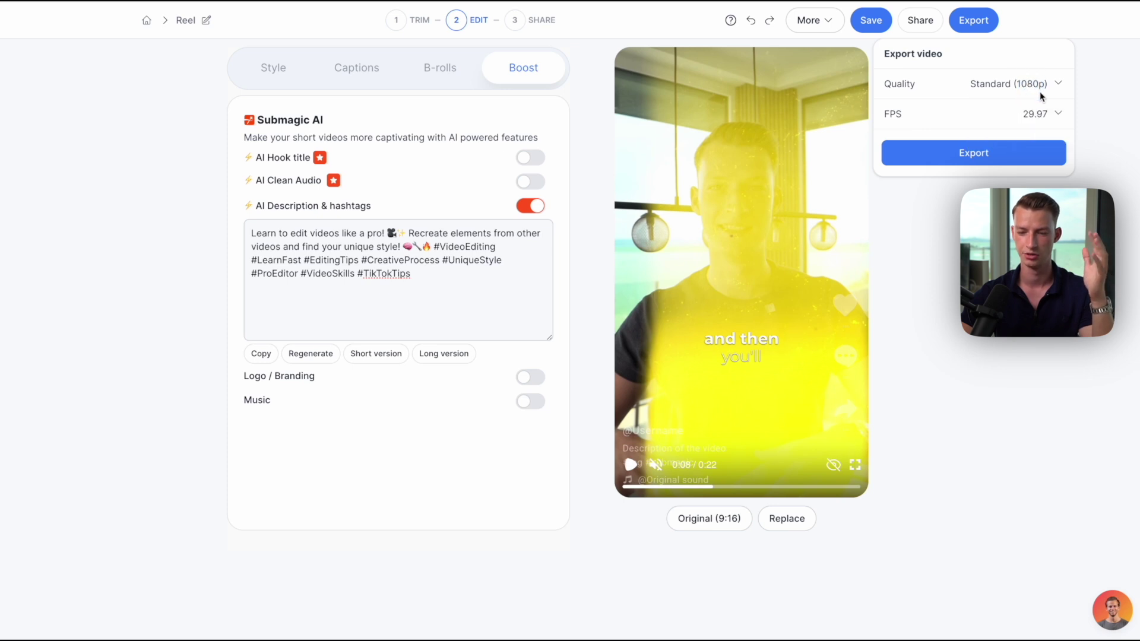
{"action": "left_click", "coordinate": [1013, 153]}
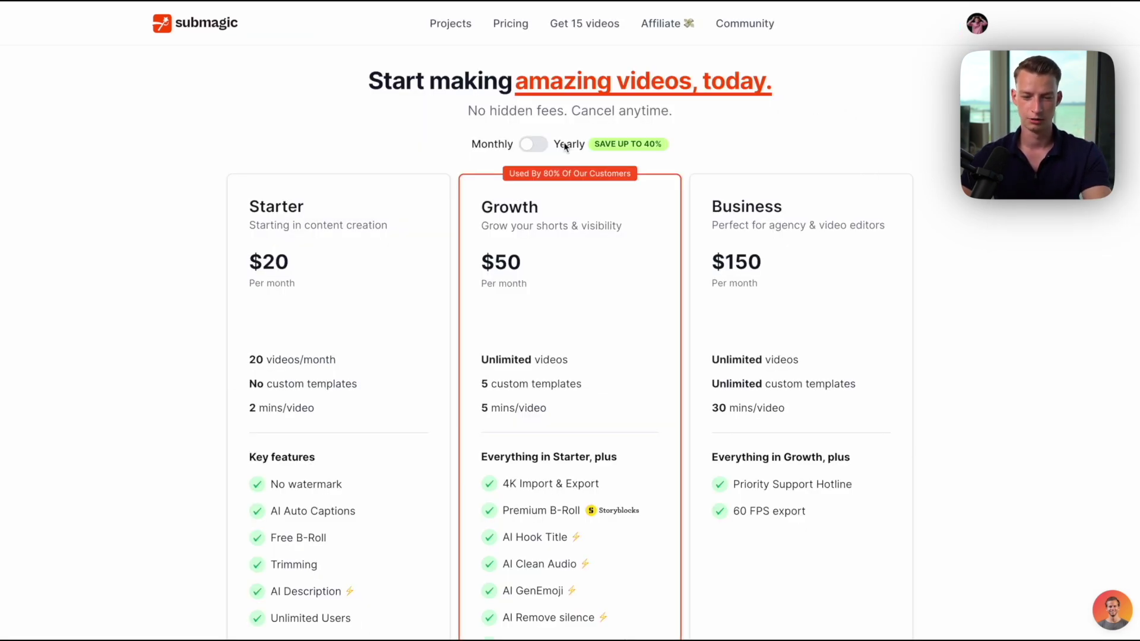
- Switch to yearly billing and check the Starter plan's $14 price and 20 videos/month limit
{"action": "left_click", "coordinate": [530, 147]}
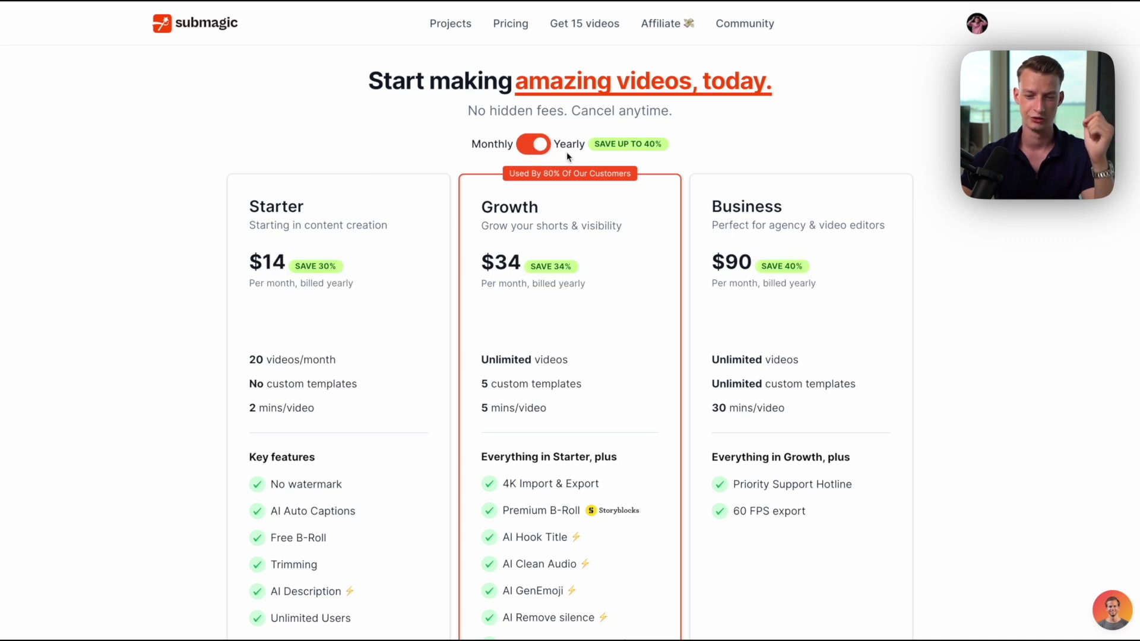
{"action": "scroll", "coordinate": [595, 148], "scroll_direction": "down", "scroll_amount": 3}
{"action": "scroll", "coordinate": [344, 221], "scroll_direction": "up", "scroll_amount": 1}
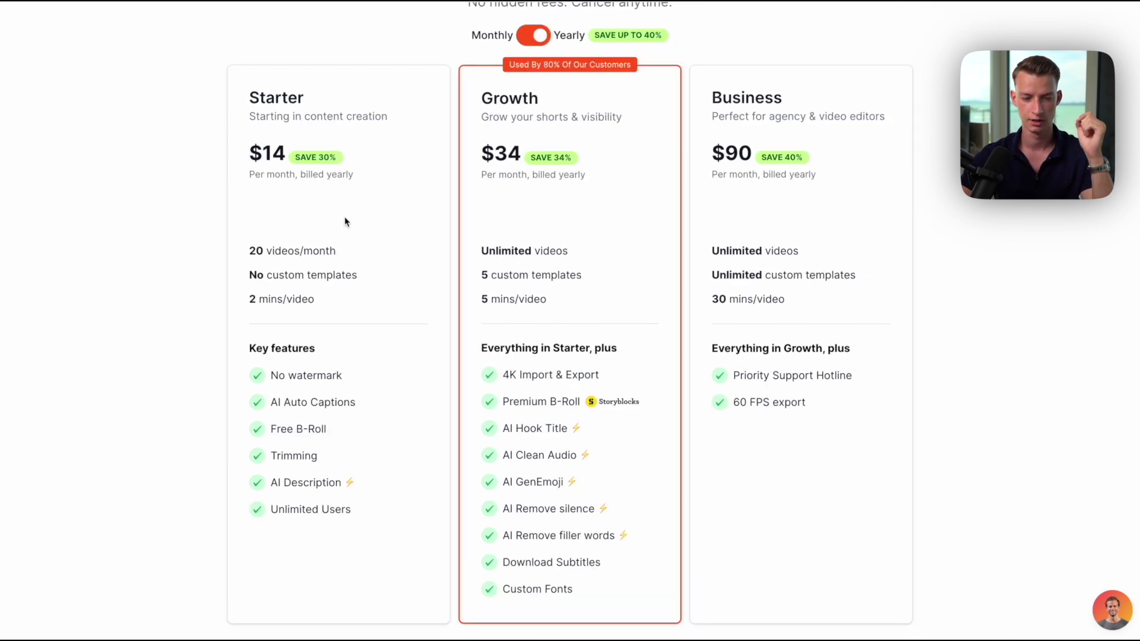
{"action": "double_click", "coordinate": [263, 97]}
{"action": "left_click_drag", "start_coordinate": [265, 226], "coordinate": [376, 250]}
{"action": "left_click", "coordinate": [373, 250]}
{"action": "left_click_drag", "start_coordinate": [247, 155], "coordinate": [287, 155]}
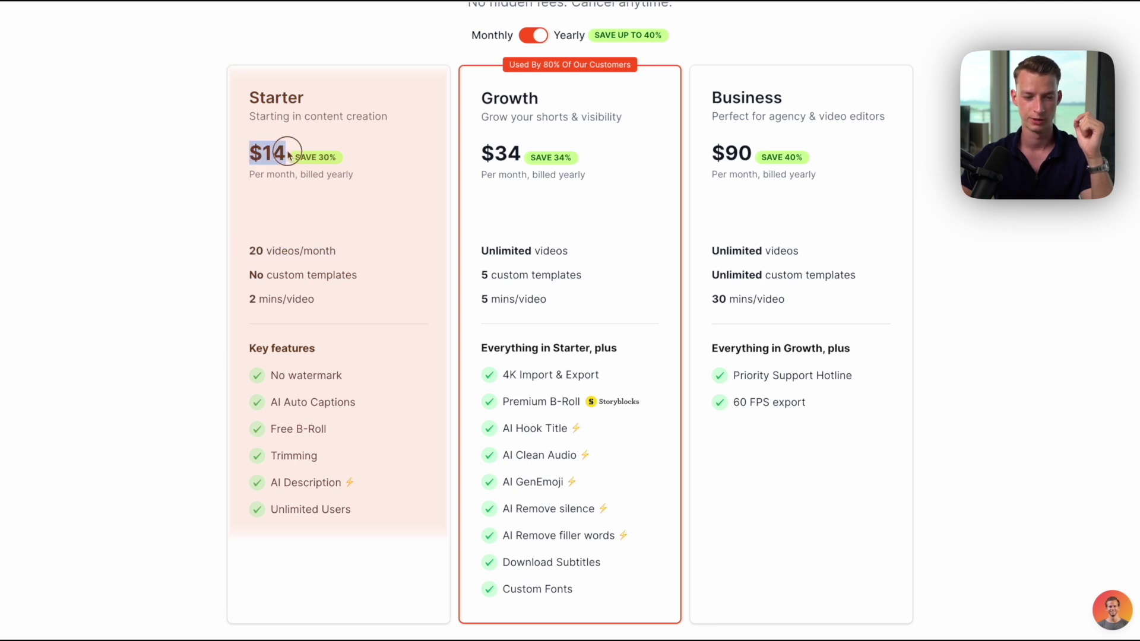
{"action": "left_click", "coordinate": [289, 160]}
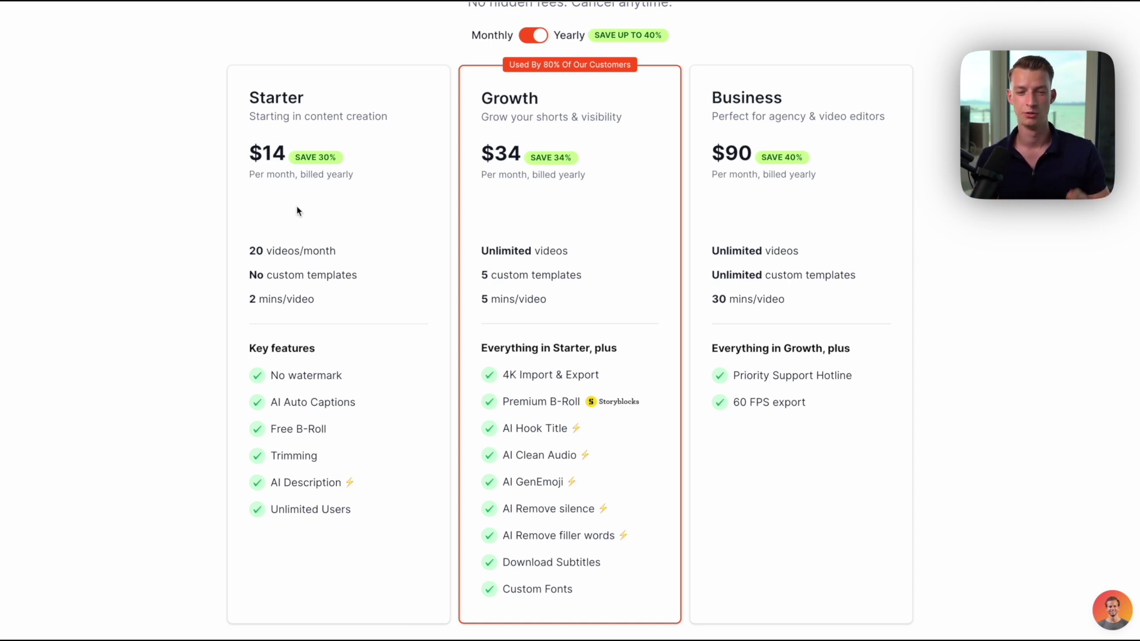
- Compare Unlimited videos in the Growth and Business plans, then return to monthly billing
{"action": "scroll", "coordinate": [297, 210], "scroll_direction": "up", "scroll_amount": 1}
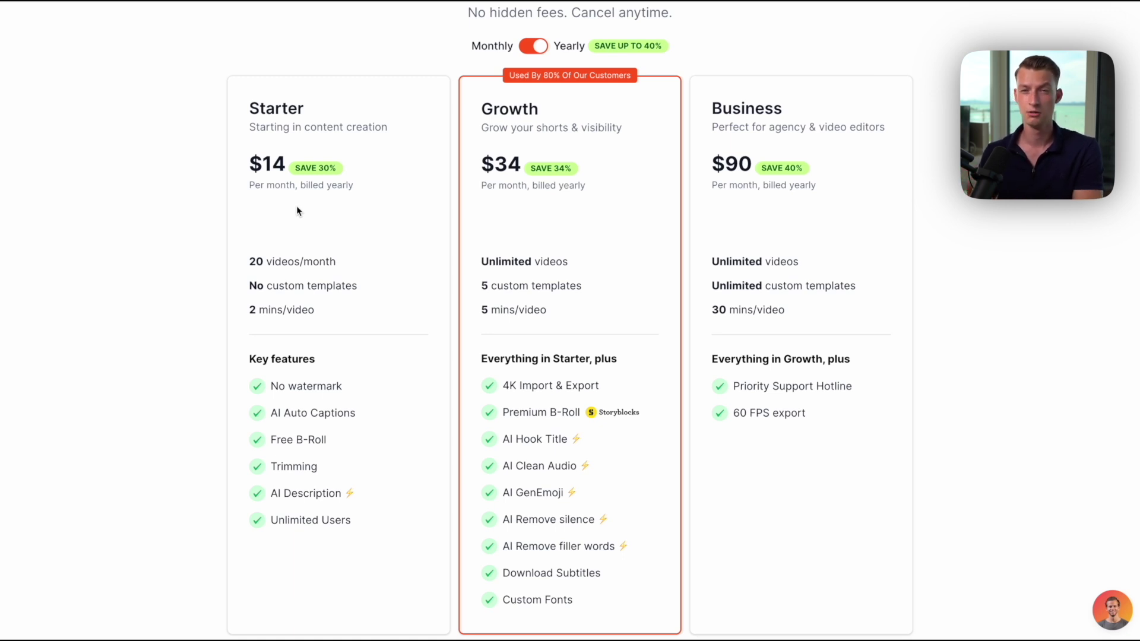
{"action": "scroll", "coordinate": [298, 211], "scroll_direction": "up", "scroll_amount": 1}
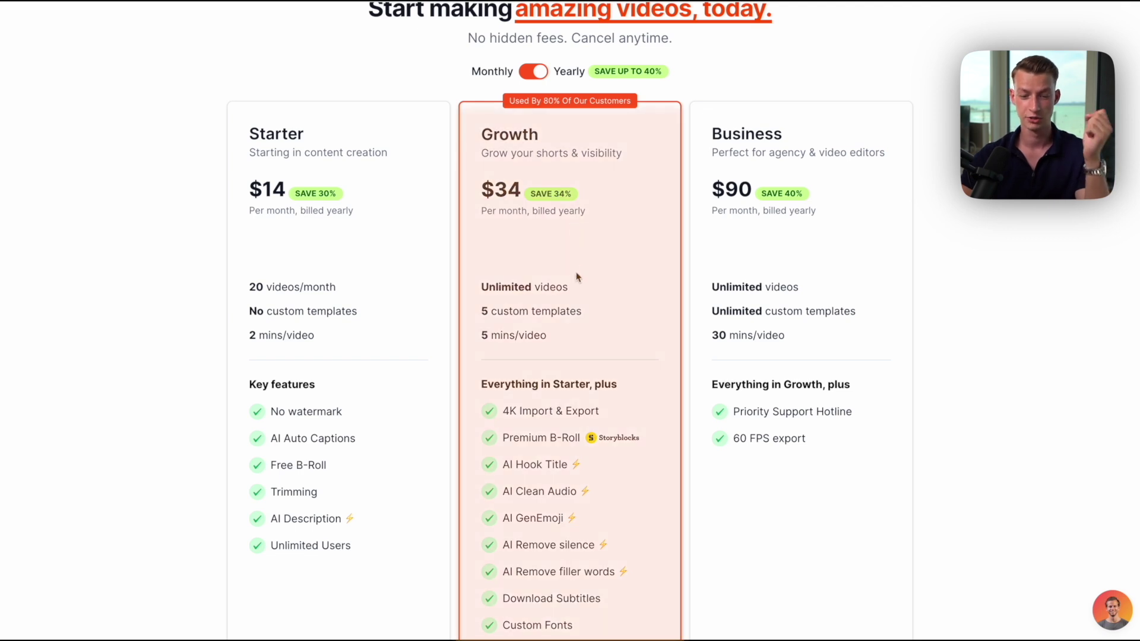
{"action": "left_click_drag", "start_coordinate": [574, 288], "coordinate": [546, 289]}
{"action": "left_click", "coordinate": [592, 290]}
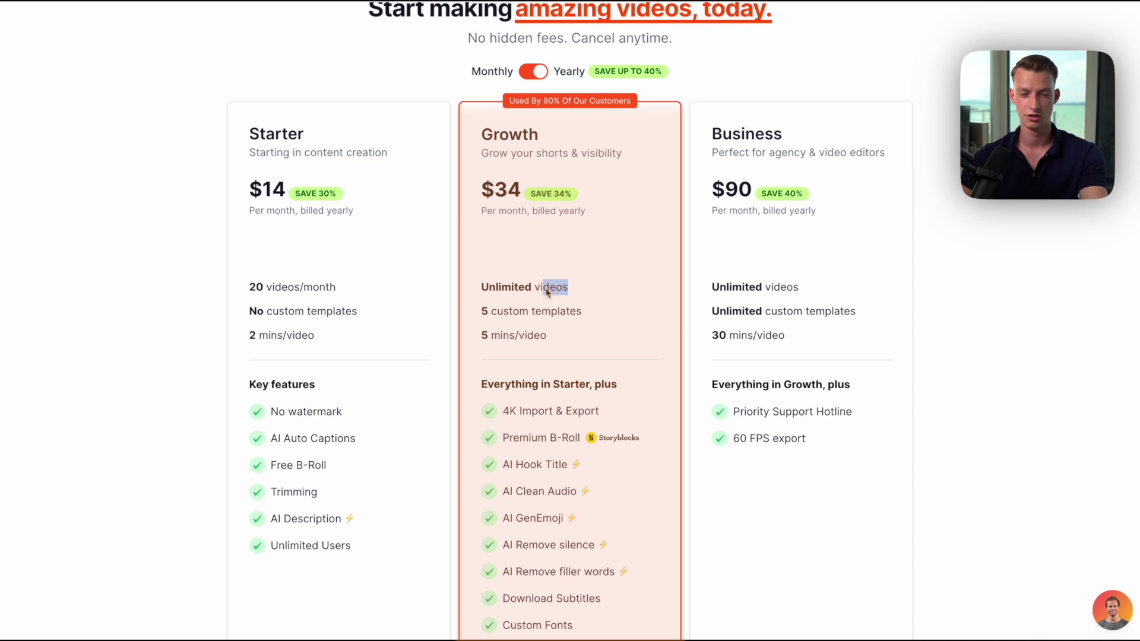
{"action": "left_click", "coordinate": [571, 287]}
{"action": "left_click_drag", "start_coordinate": [551, 291], "coordinate": [478, 290]}
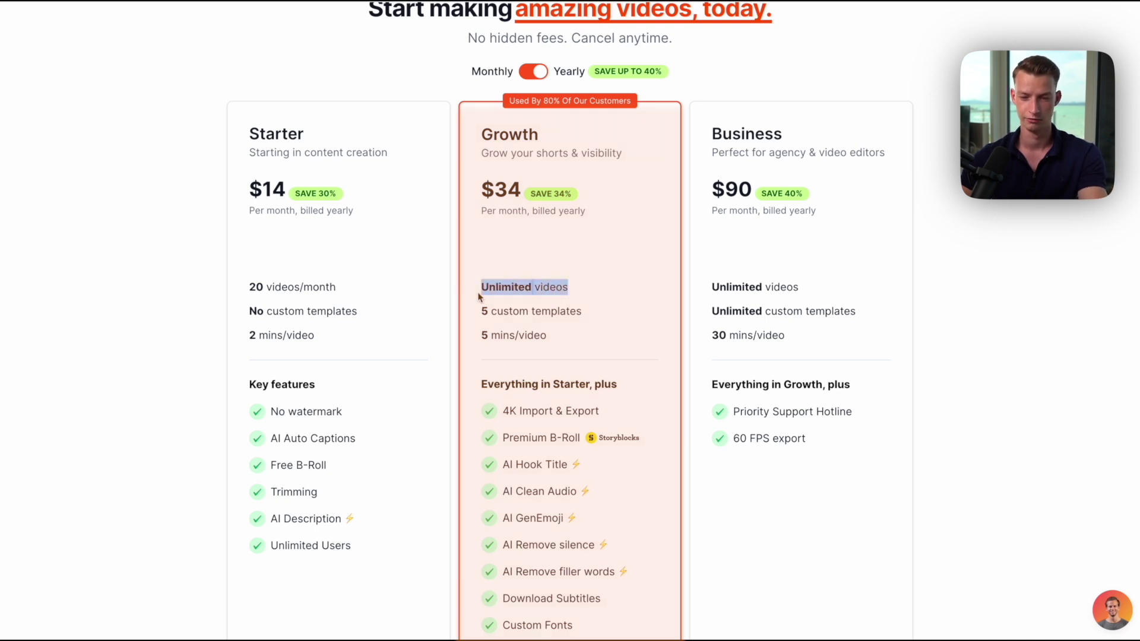
{"action": "left_click_drag", "start_coordinate": [817, 287], "coordinate": [724, 282]}
{"action": "left_click", "coordinate": [717, 270]}
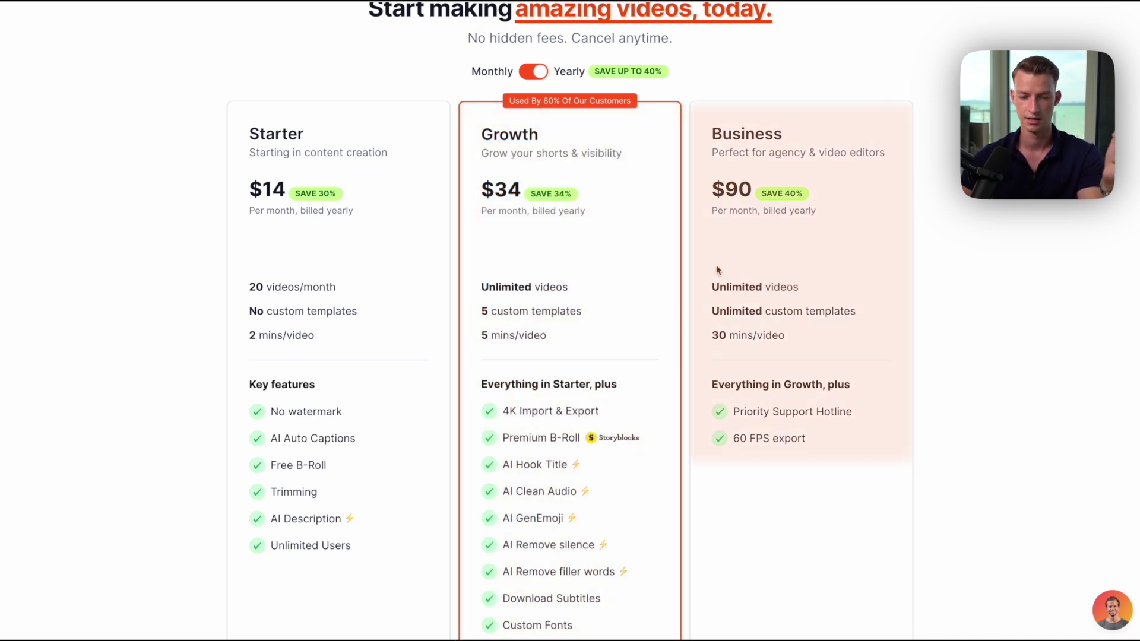
{"action": "left_click", "coordinate": [538, 72]}
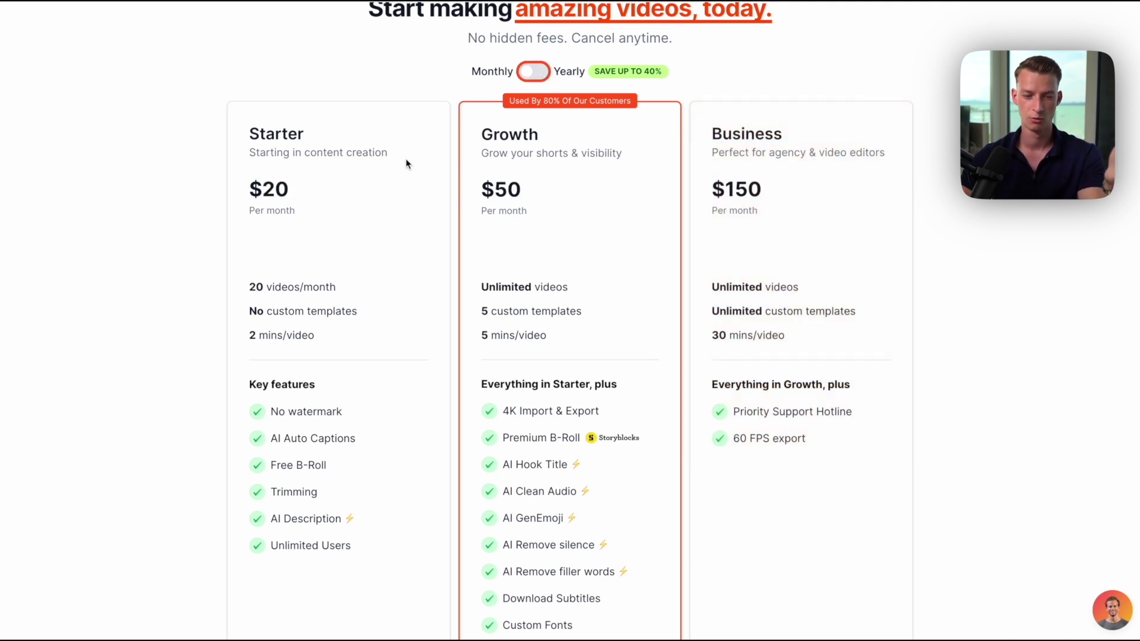
- Compare the monthly Starter $20 plan's 20 videos/month limit with Growth's unlimited videos
{"action": "left_click_drag", "start_coordinate": [344, 292], "coordinate": [257, 289]}
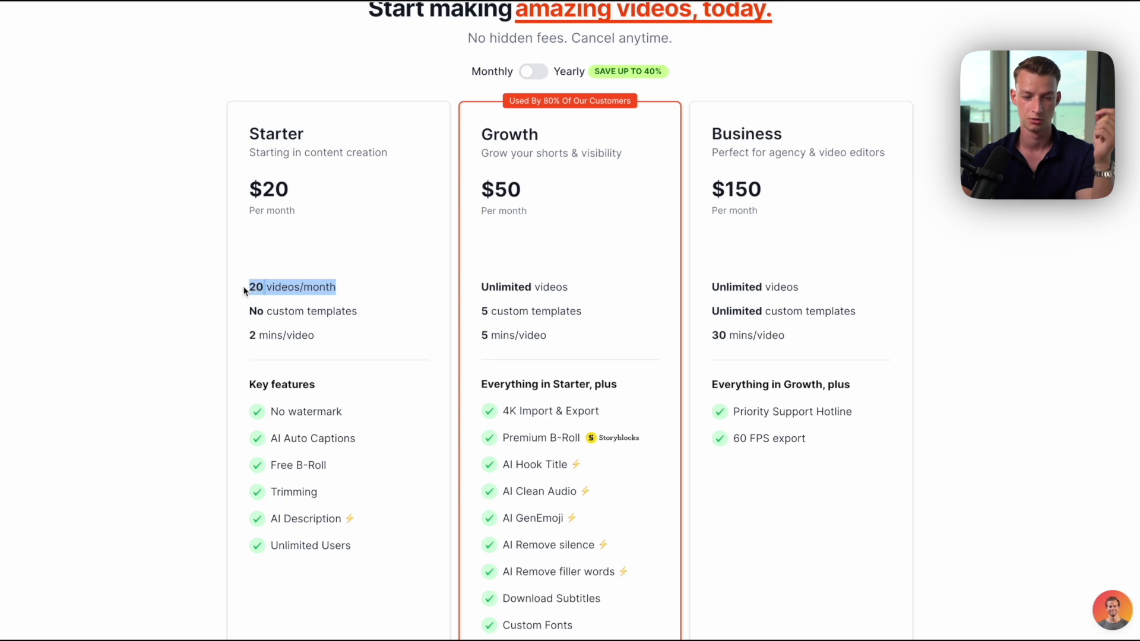
{"action": "double_click", "coordinate": [275, 188]}
{"action": "left_click", "coordinate": [258, 192]}
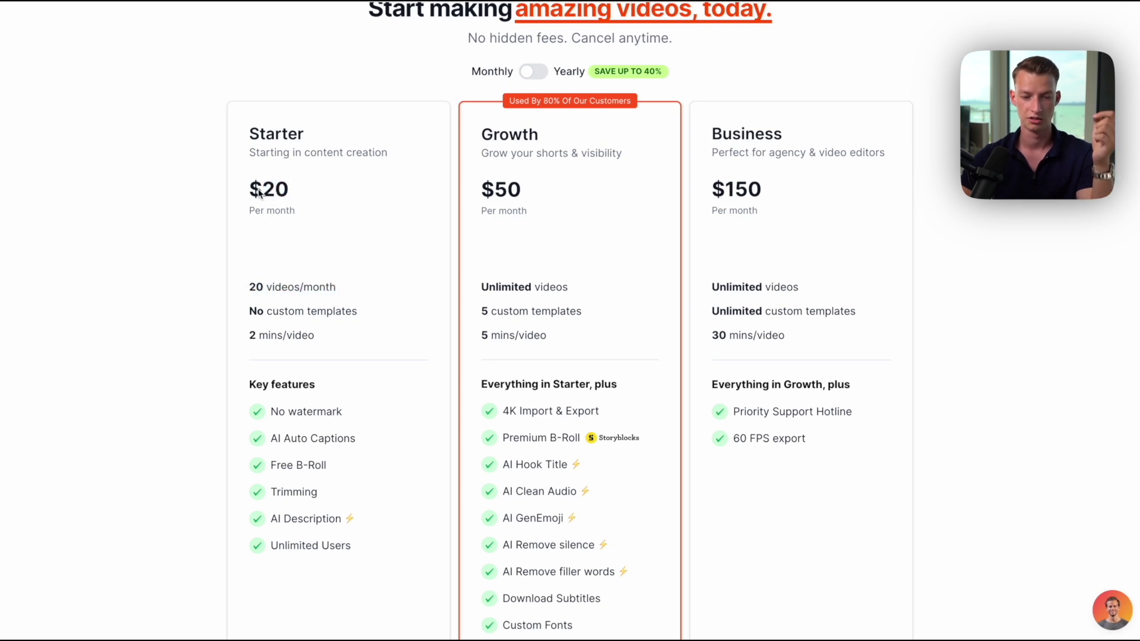
{"action": "left_click_drag", "start_coordinate": [569, 287], "coordinate": [482, 287]}
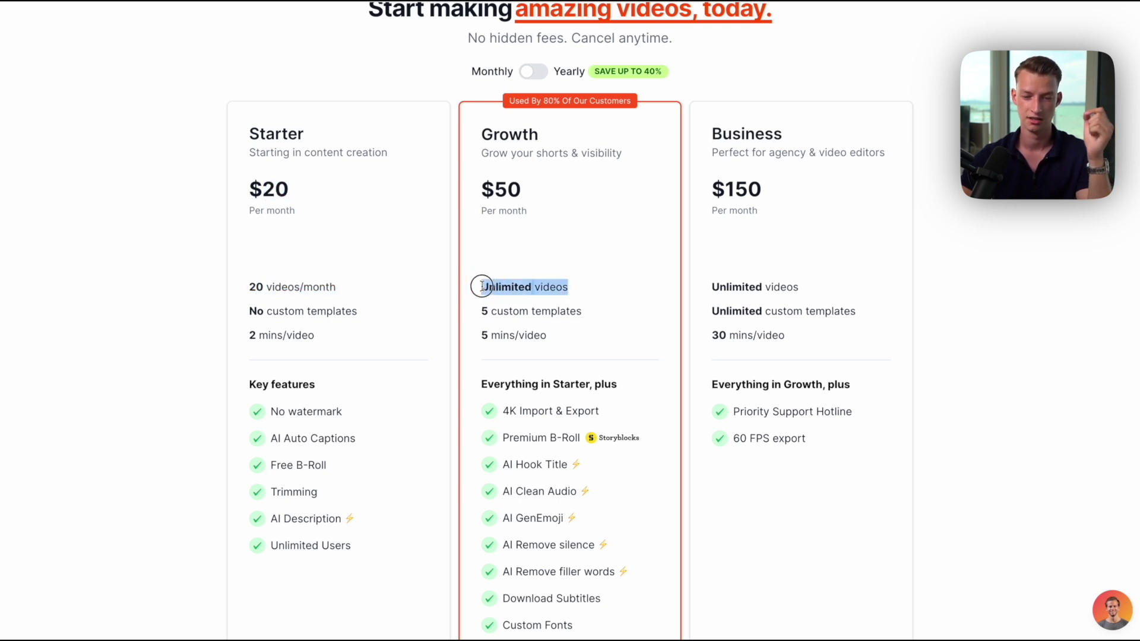
{"action": "left_click", "coordinate": [485, 289]}
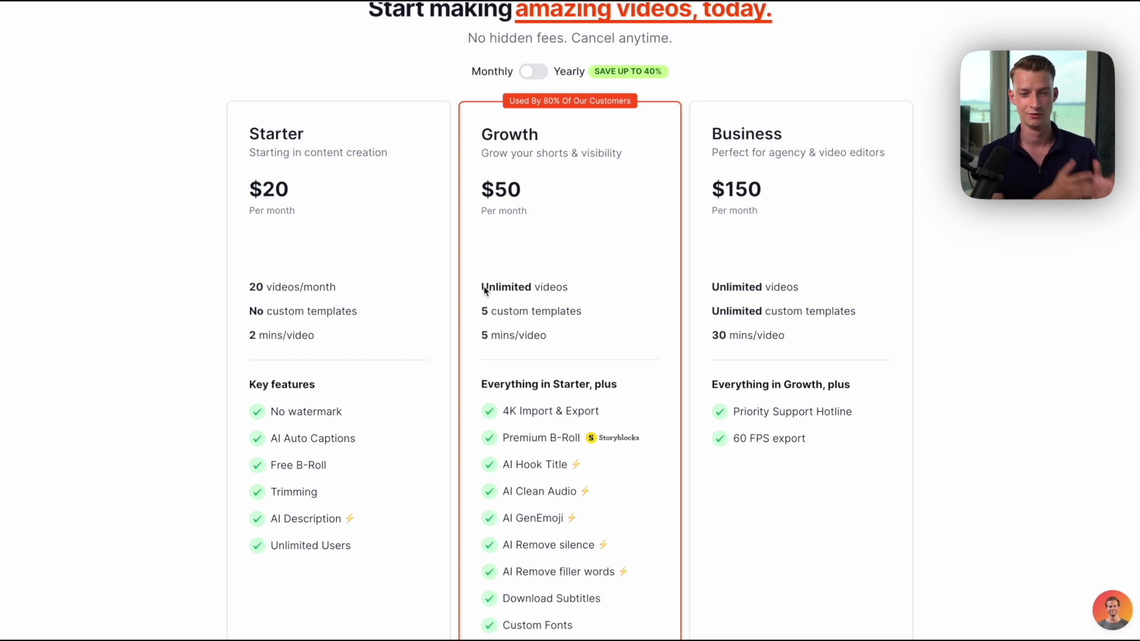
{"action": "scroll", "coordinate": [484, 290], "scroll_direction": "up", "scroll_amount": 1}
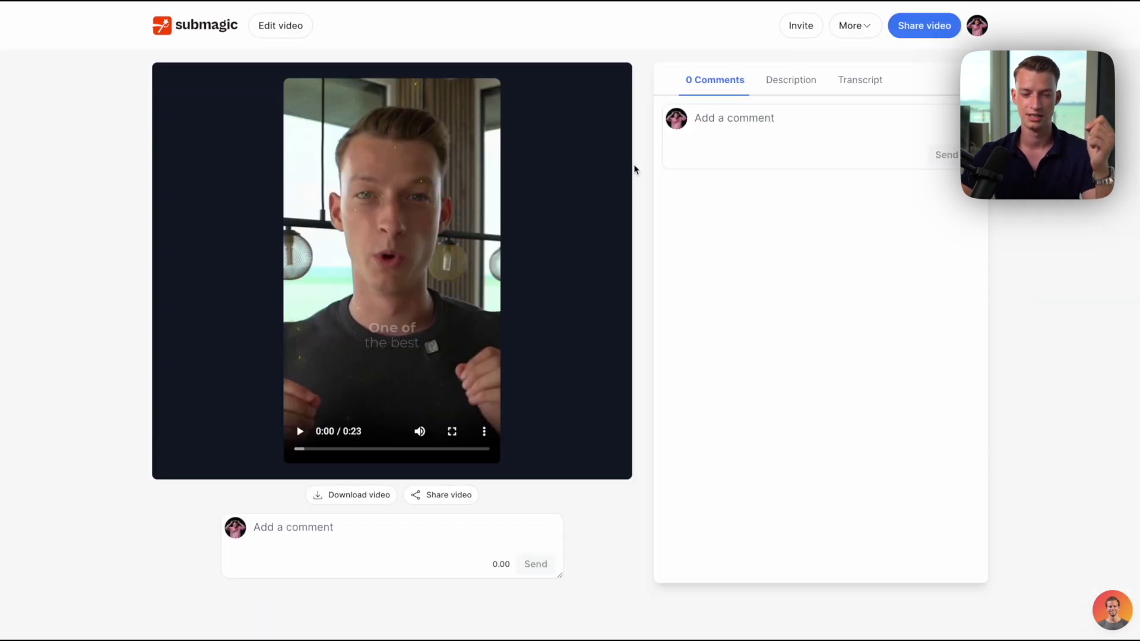
- Download the finished Reel and watch reel-tresmp4-download.mp4 progress in Chrome's downloads
{"action": "left_click", "coordinate": [378, 501]}
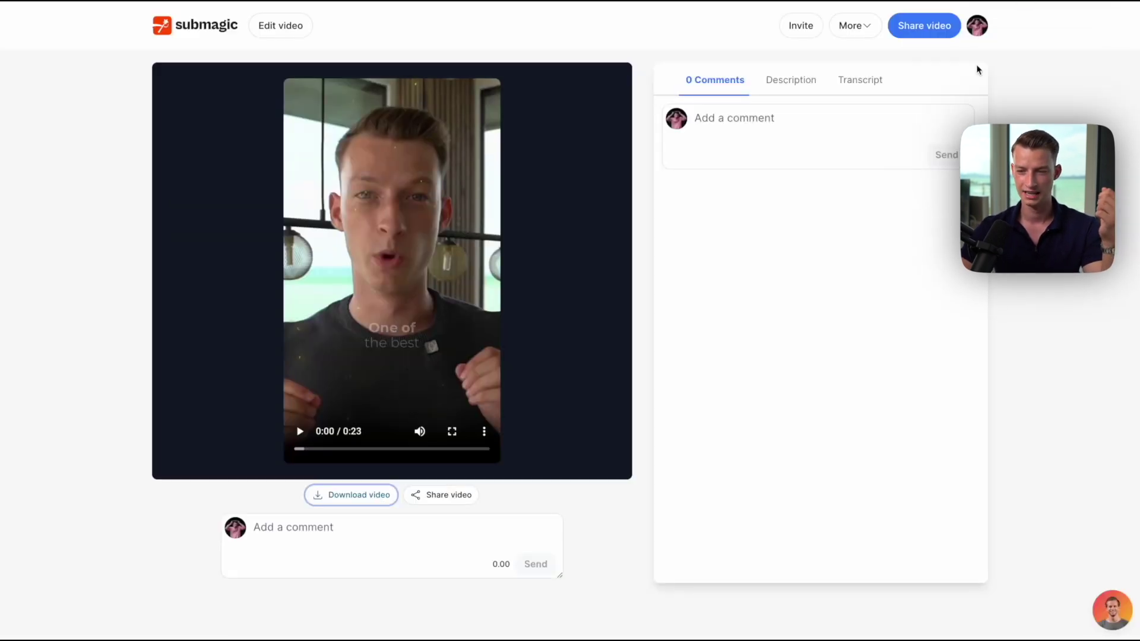
{"action": "left_click", "coordinate": [1023, 16]}
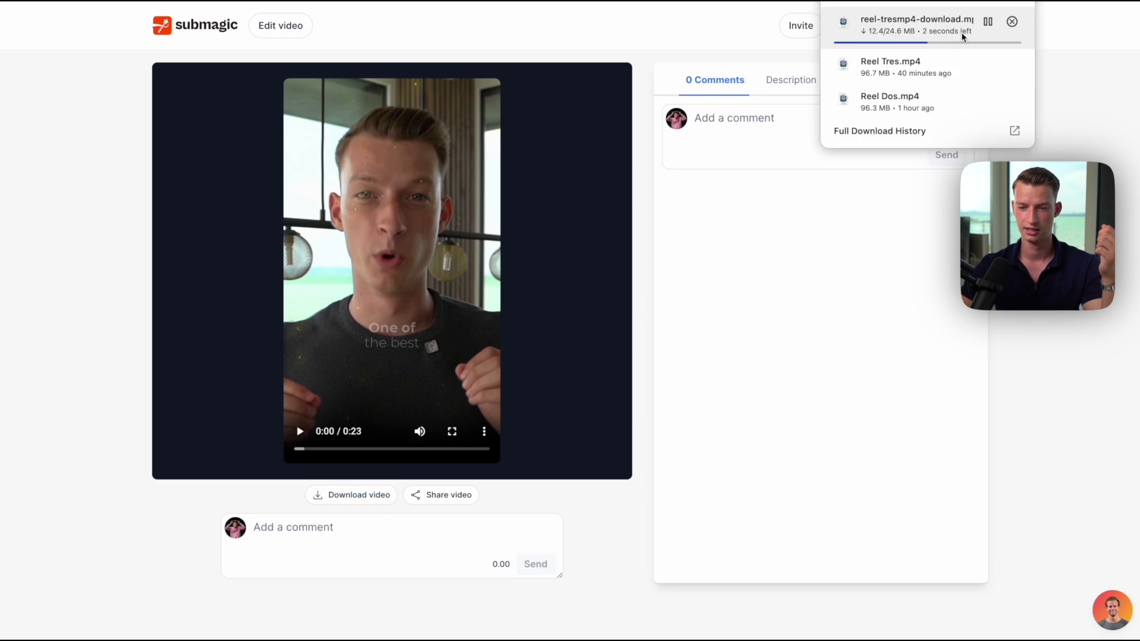
- Open reel-tresmp4-download.mp4 in QuickTime Player, centre the window, and skim to about 7 seconds
{"action": "left_click", "coordinate": [926, 27]}
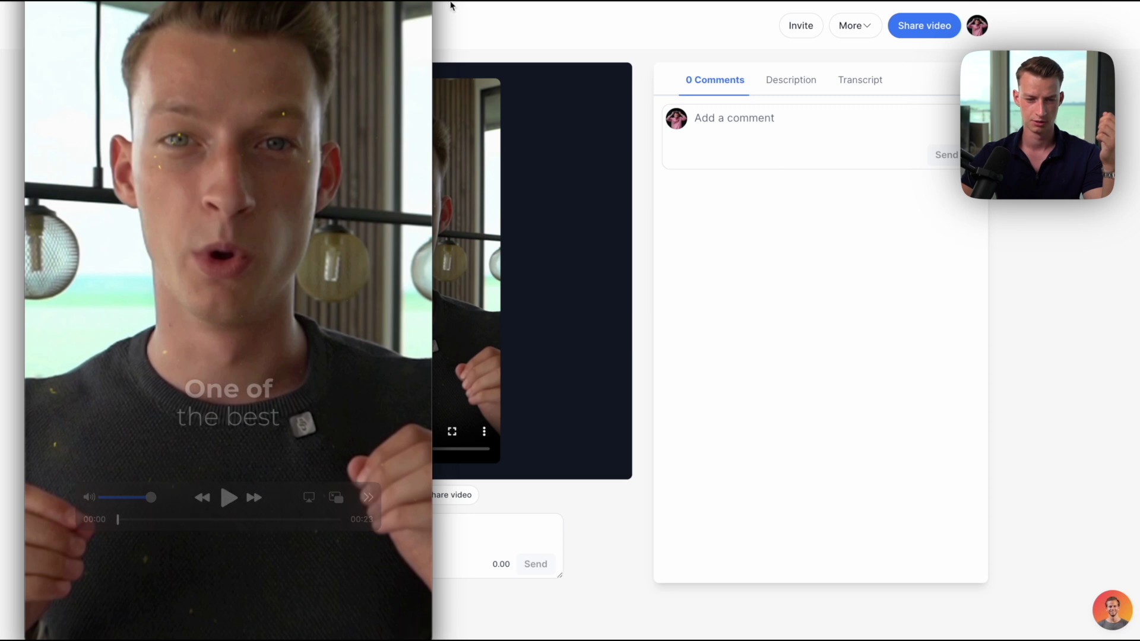
{"action": "left_click_drag", "start_coordinate": [431, 2], "coordinate": [658, 88]}
{"action": "left_click_drag", "start_coordinate": [457, 455], "coordinate": [533, 452]}
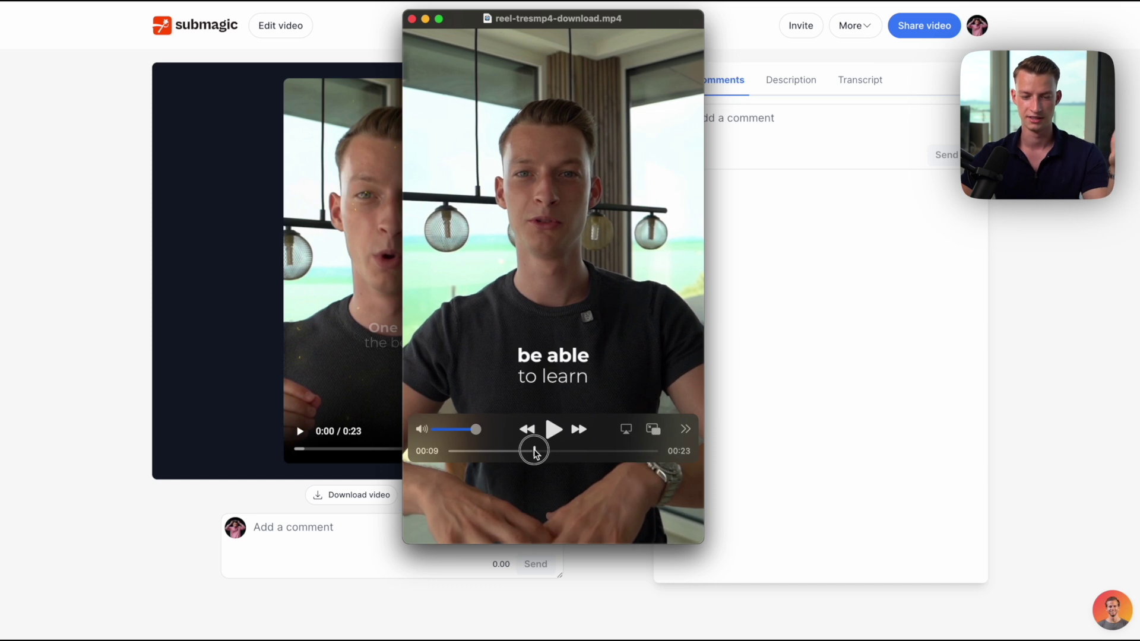